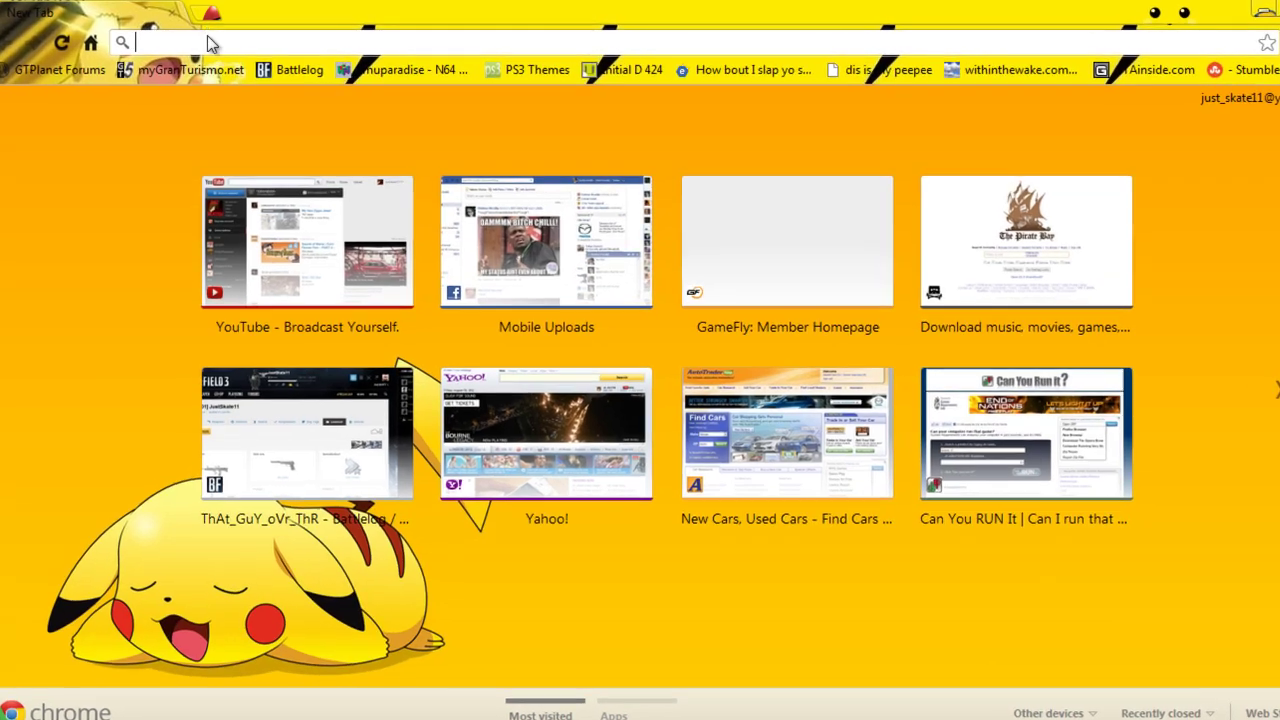
Open the lfsmods.com website.
text(live)
key(BackSpace)
key(BackSpace)
key(BackSpace)
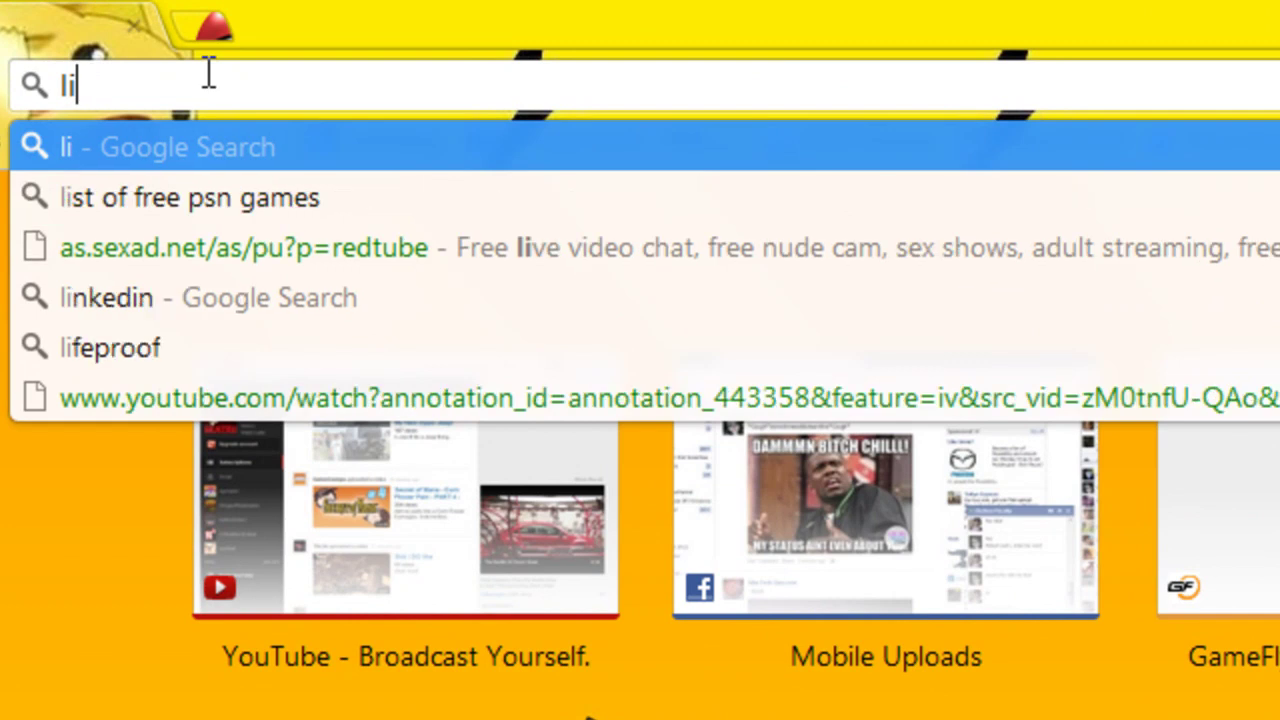
key(BackSpace)
text(fsmods.com)
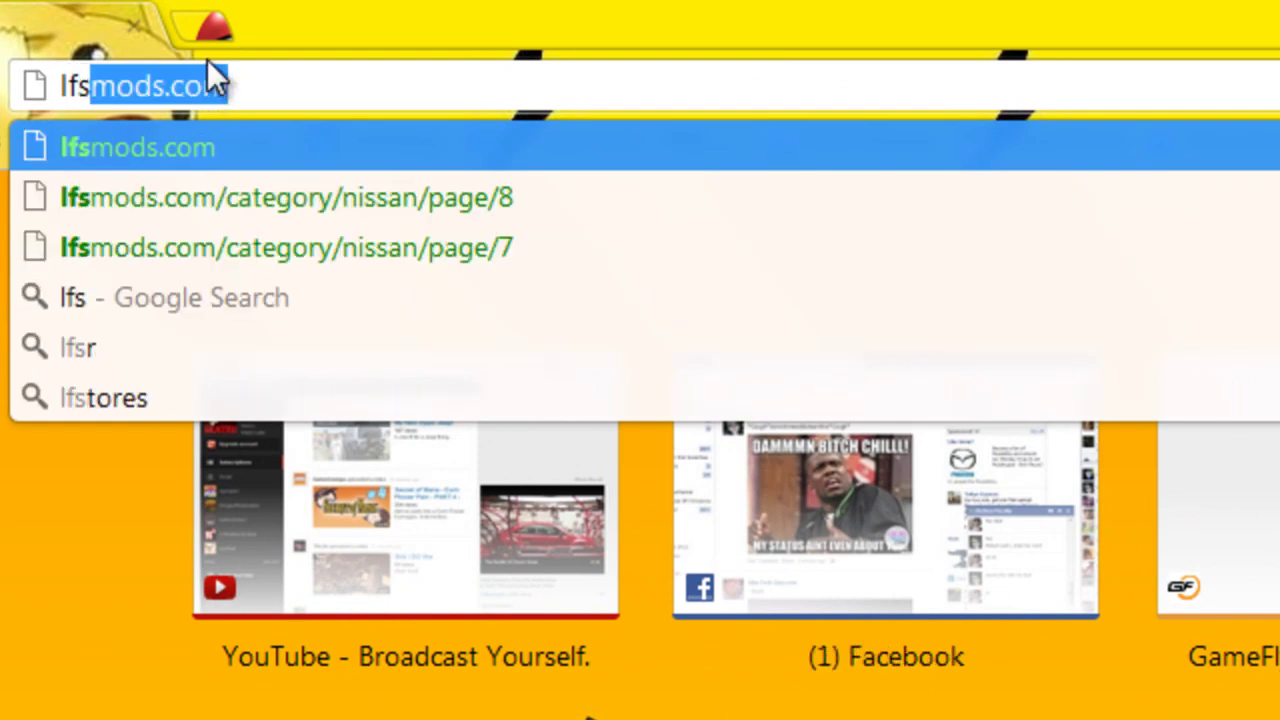
key(Return)
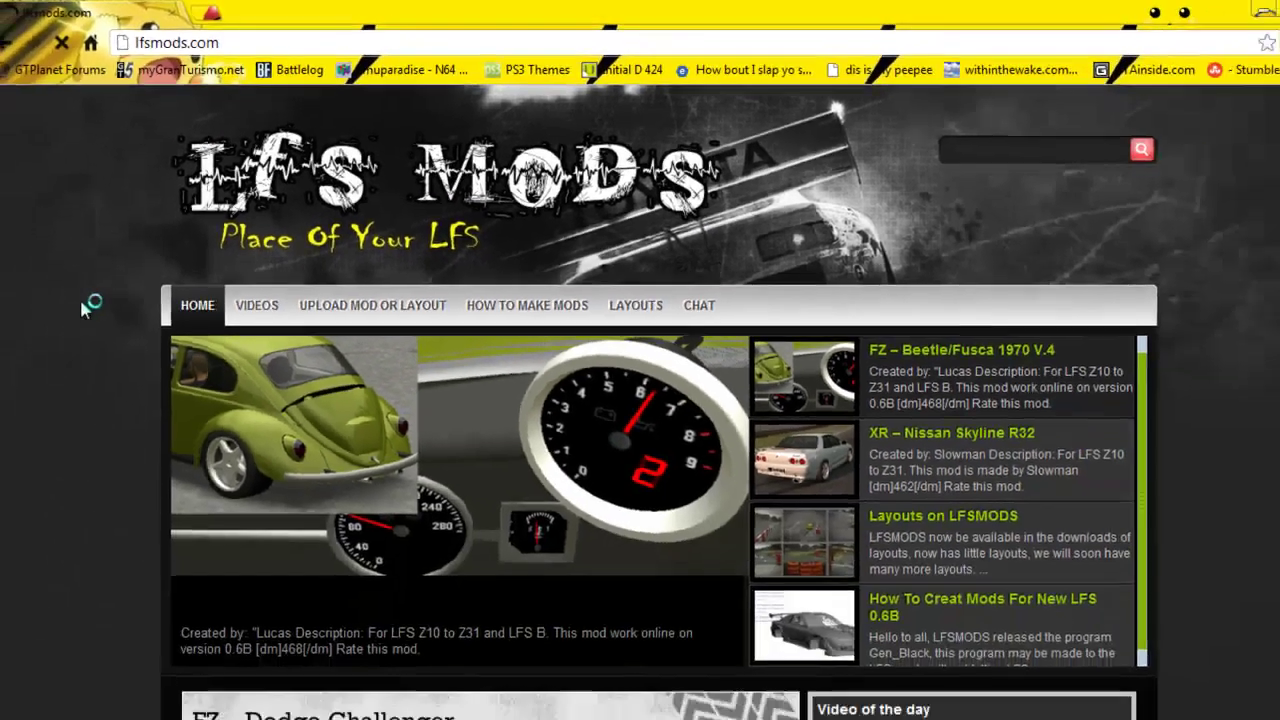
Look through the home page's featured mods and its list of car mod posts.
scroll(90, 290, down, 3)
scroll(89, 288, down, 4)
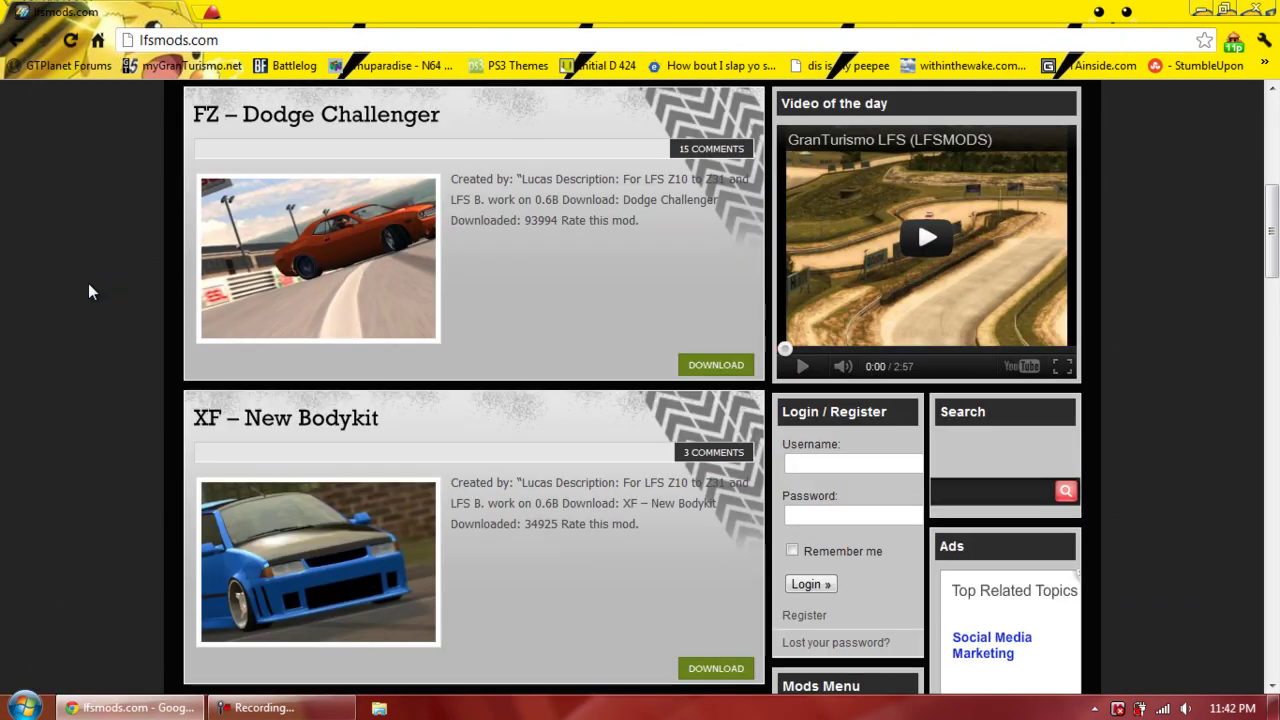
scroll(134, 225, up, 4)
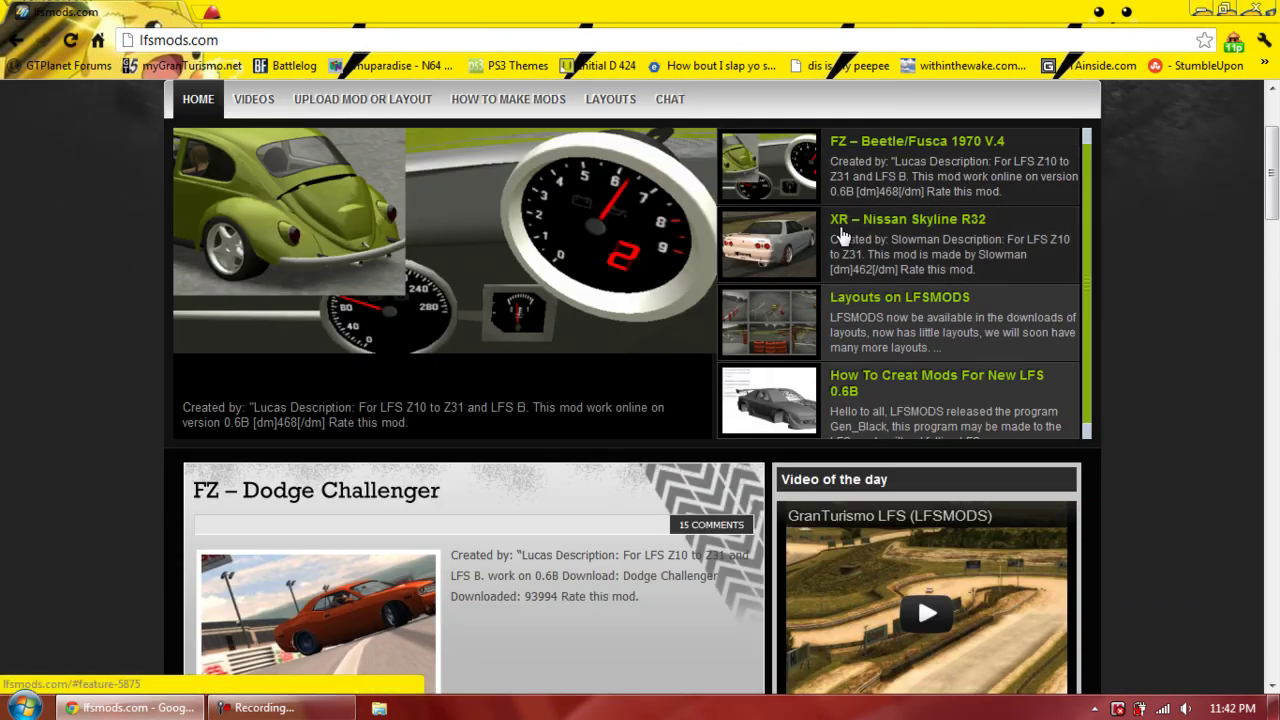
scroll(1123, 320, down, 2)
scroll(1123, 320, down, 9)
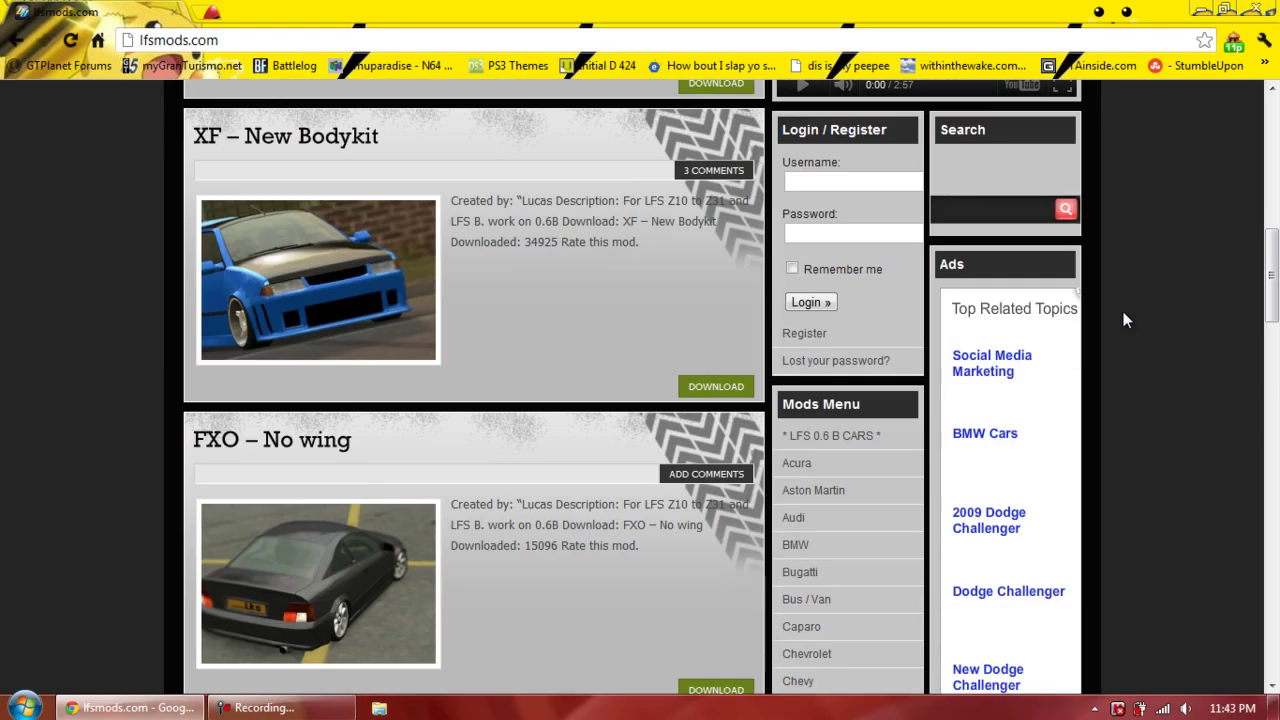
scroll(1123, 320, down, 7)
scroll(1123, 320, down, 8)
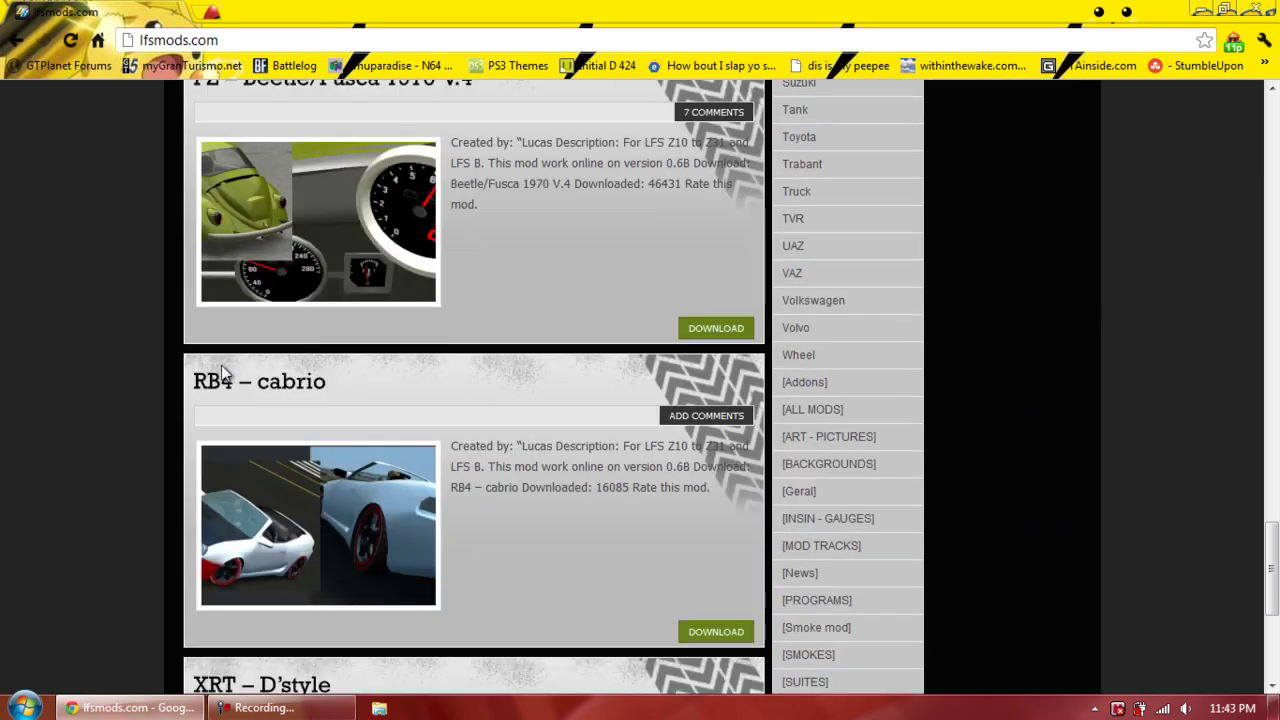
scroll(117, 465, down, 3)
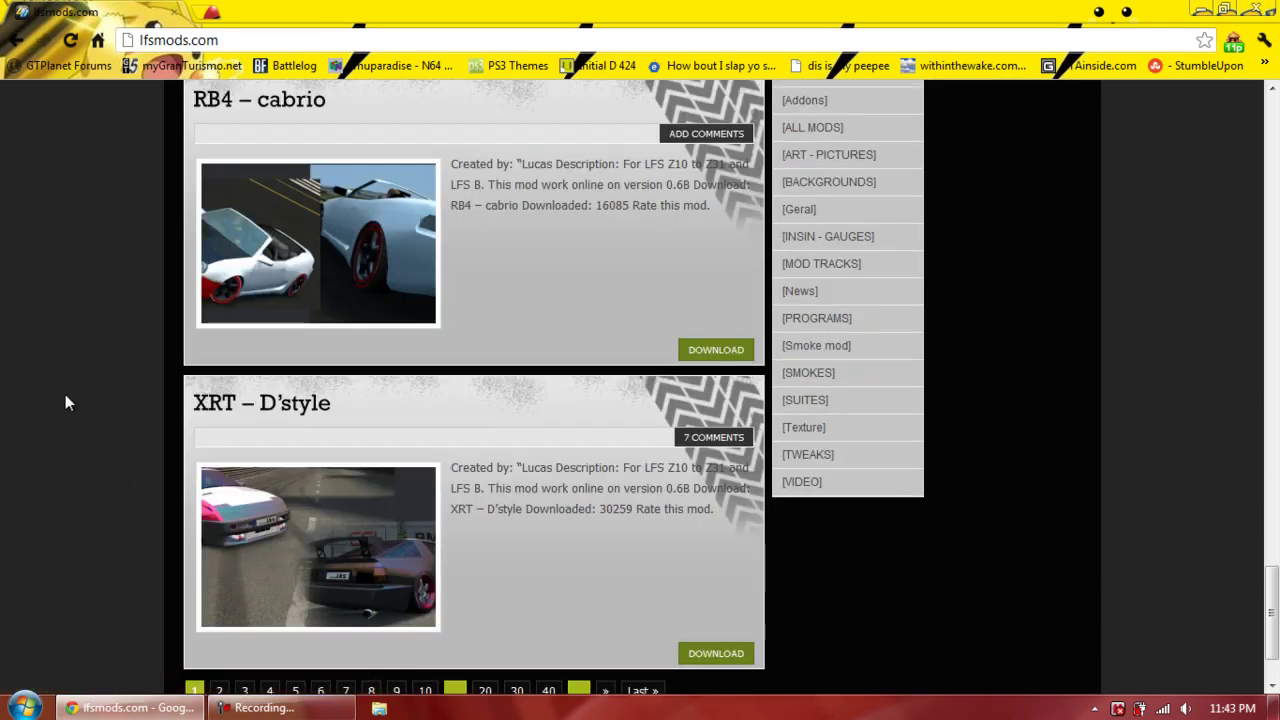
scroll(63, 437, up, 20)
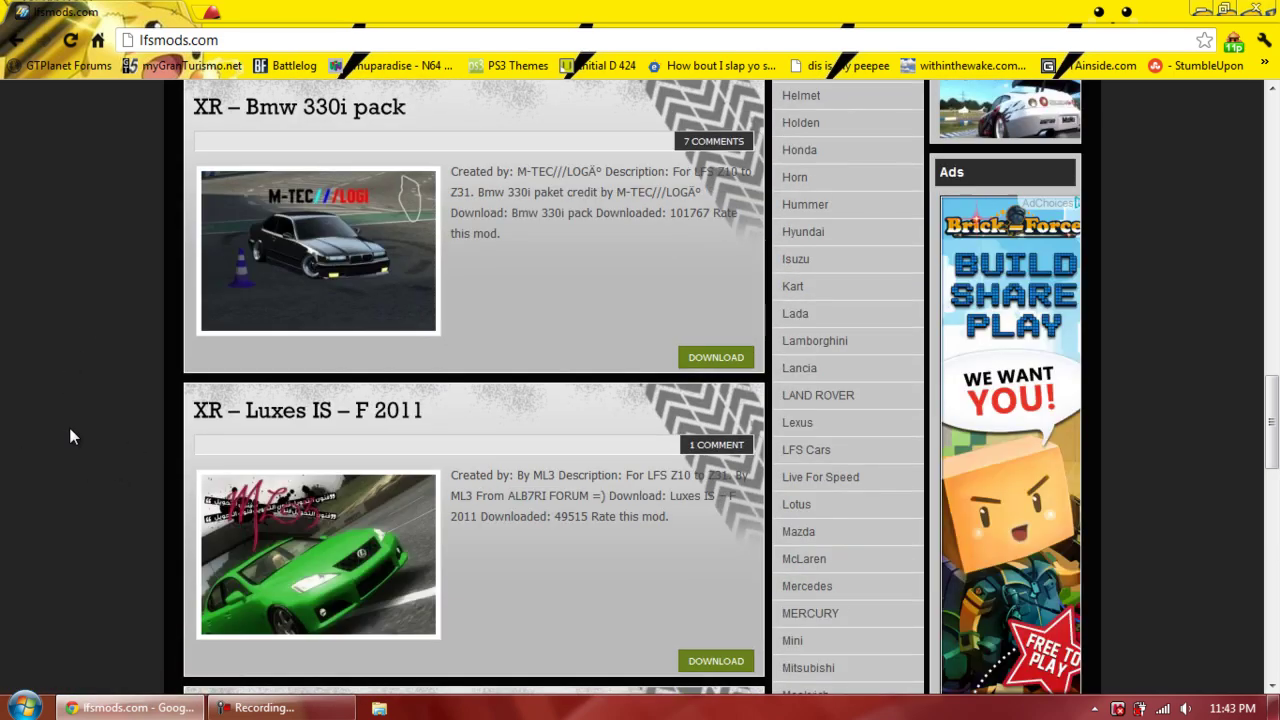
scroll(808, 200, down, 2)
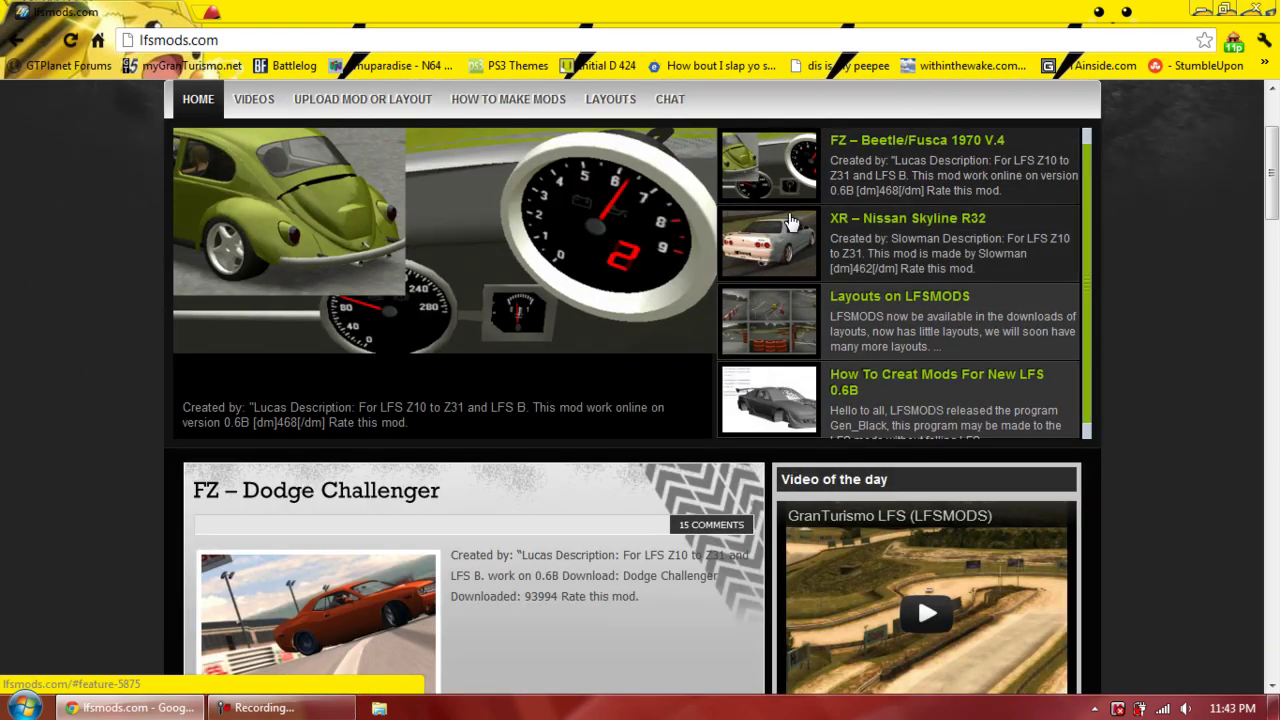
scroll(4, 289, down, 9)
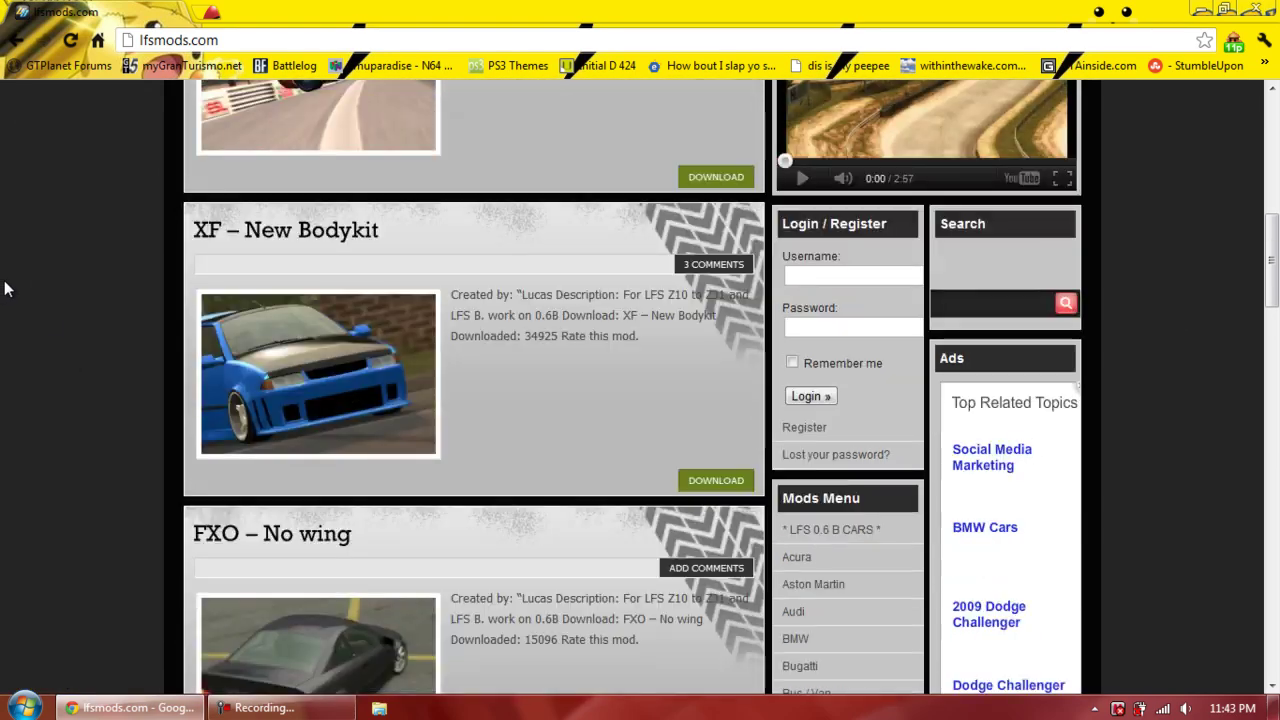
scroll(62, 277, up, 5)
scroll(62, 277, up, 4)
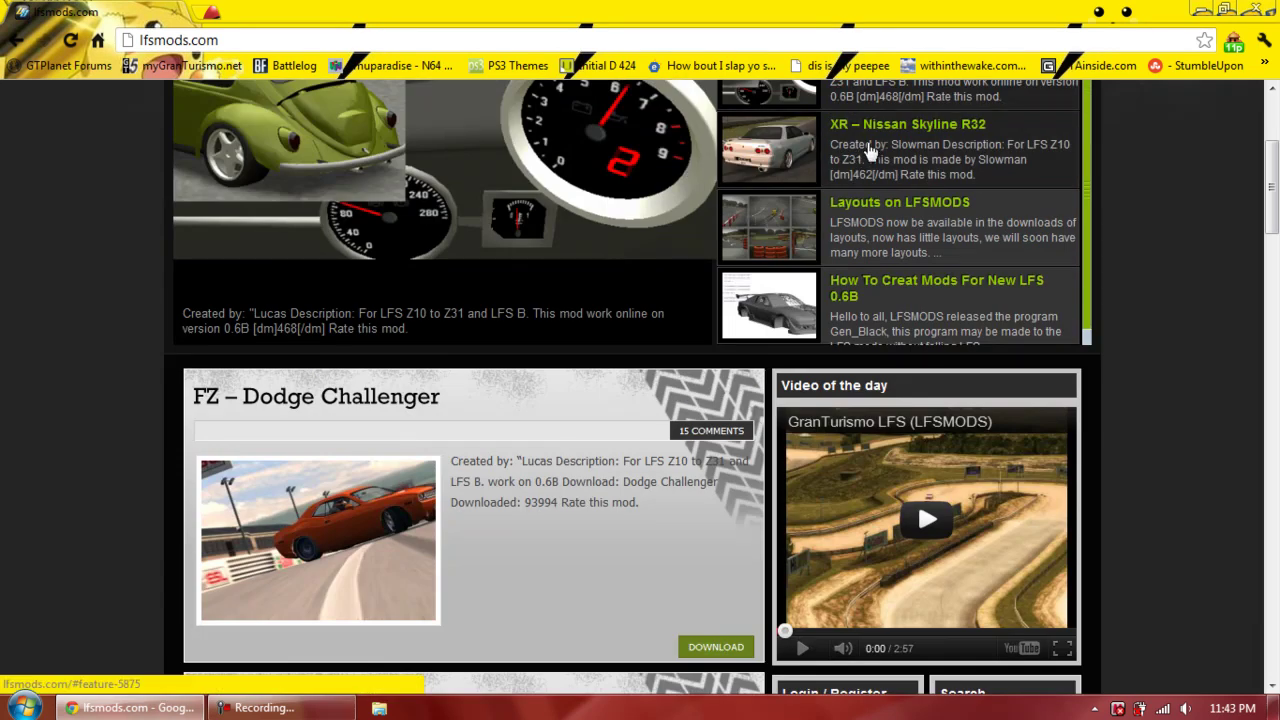
scroll(1166, 217, up, 1)
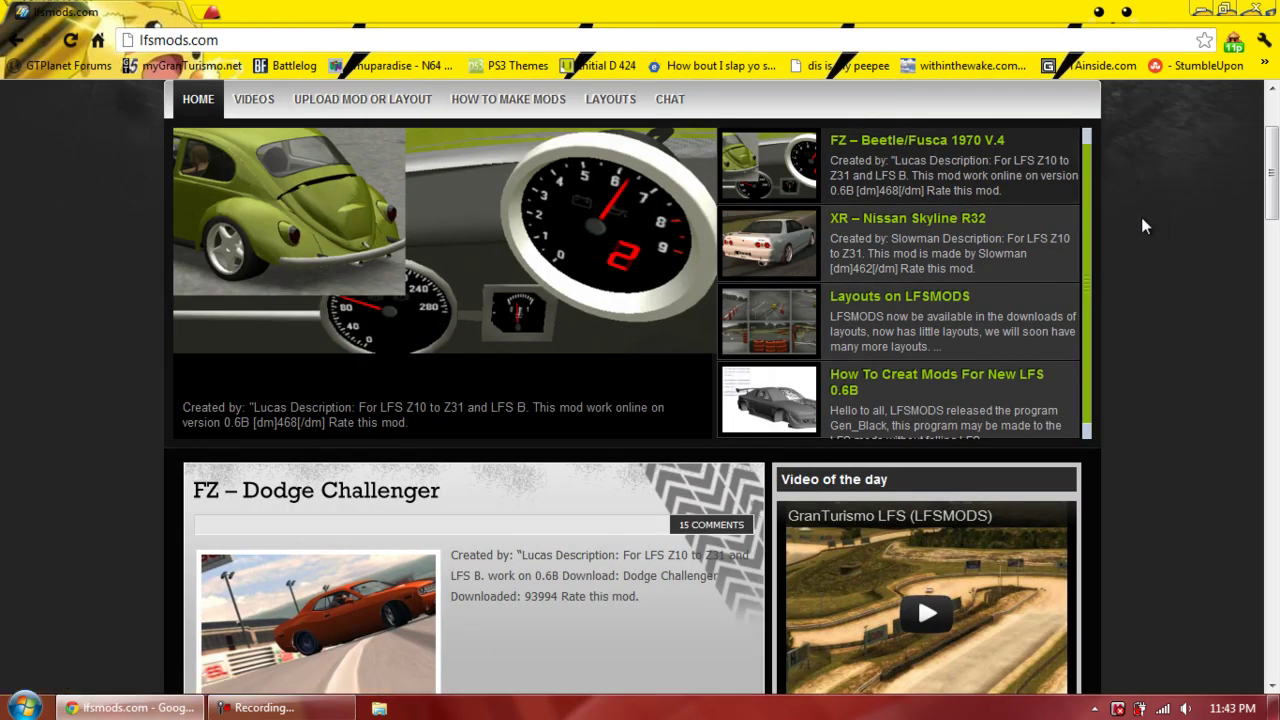
click(285, 708)
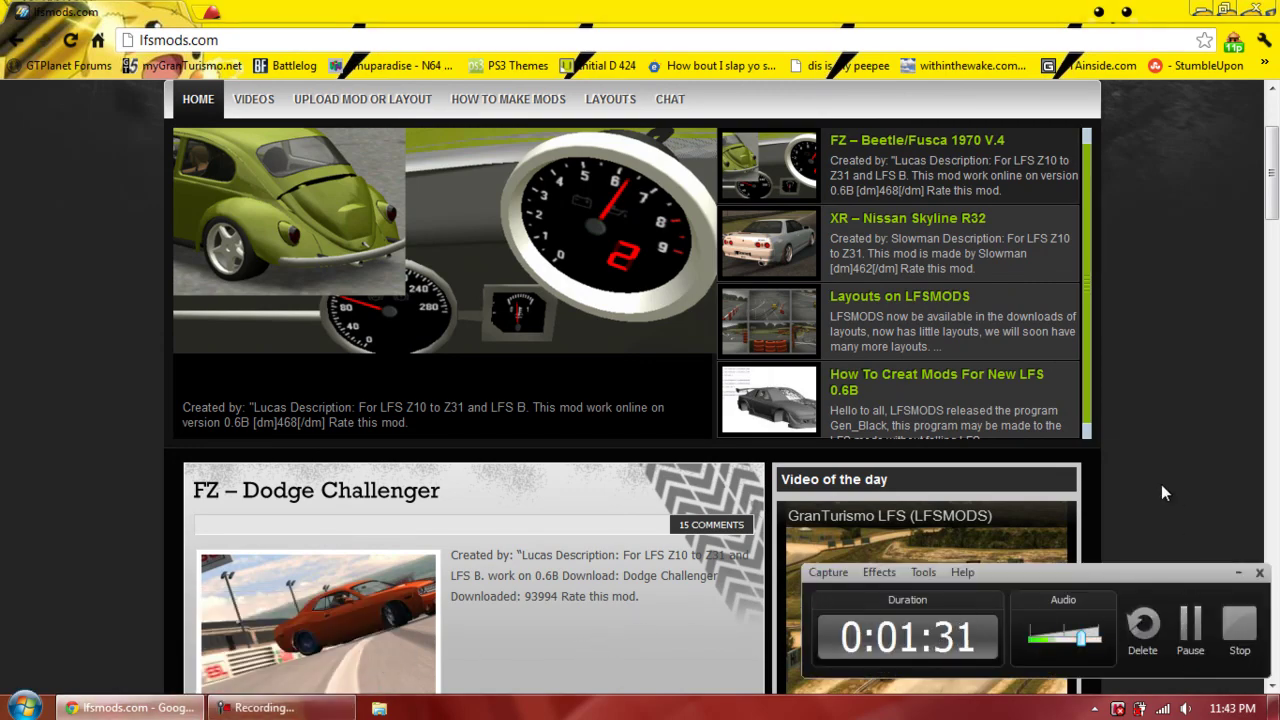
click(1238, 572)
Open the Toyota category from the site's list of mod categories.
scroll(1147, 462, down, 1)
scroll(1146, 462, down, 10)
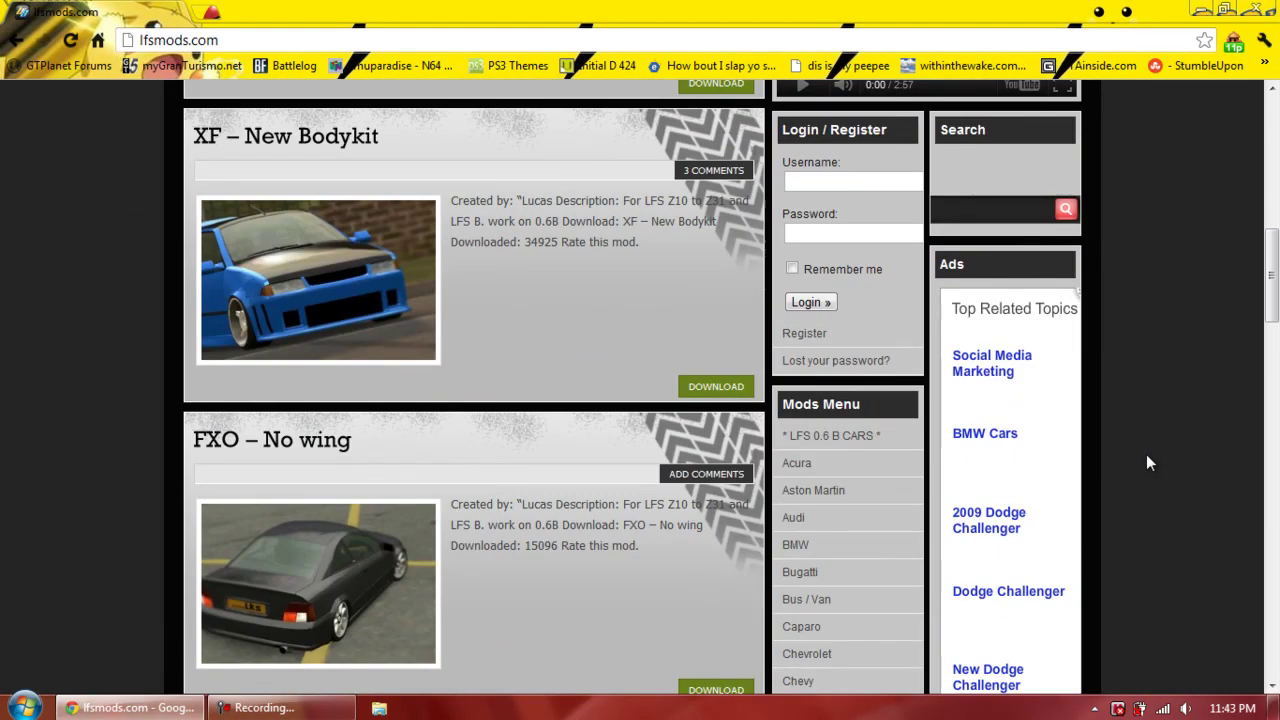
scroll(800, 175, down, 11)
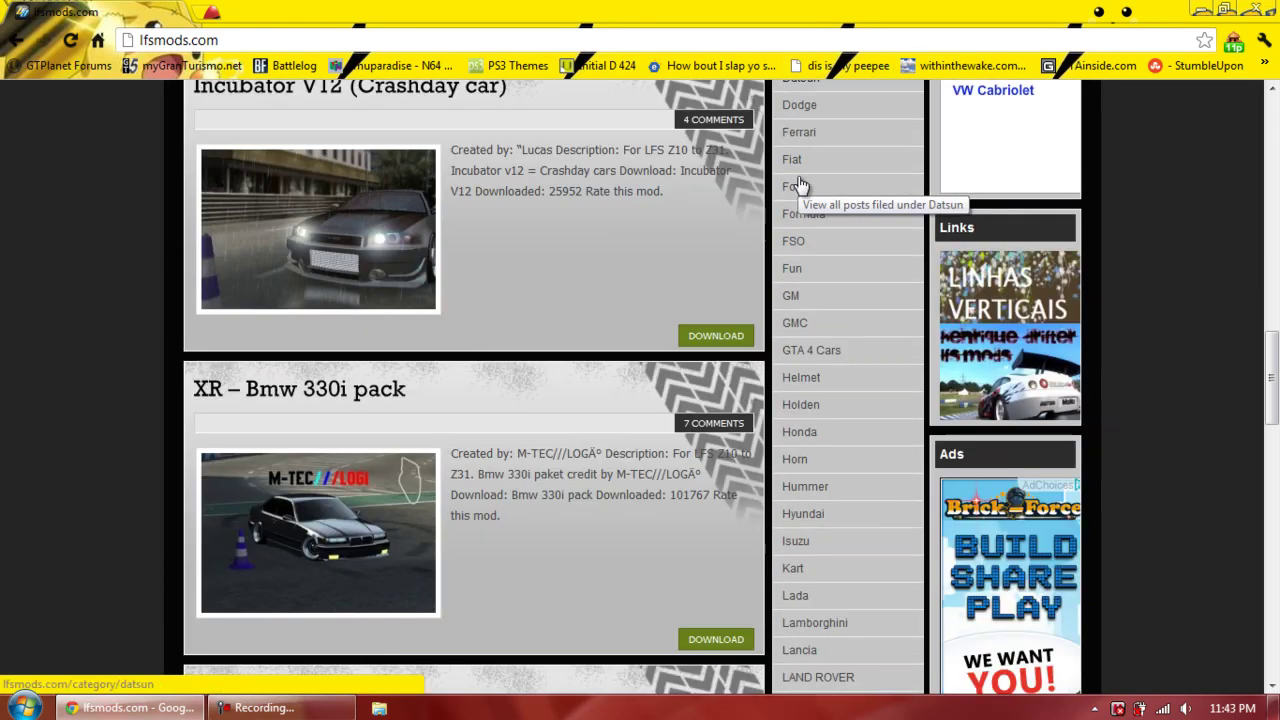
scroll(800, 181, down, 5)
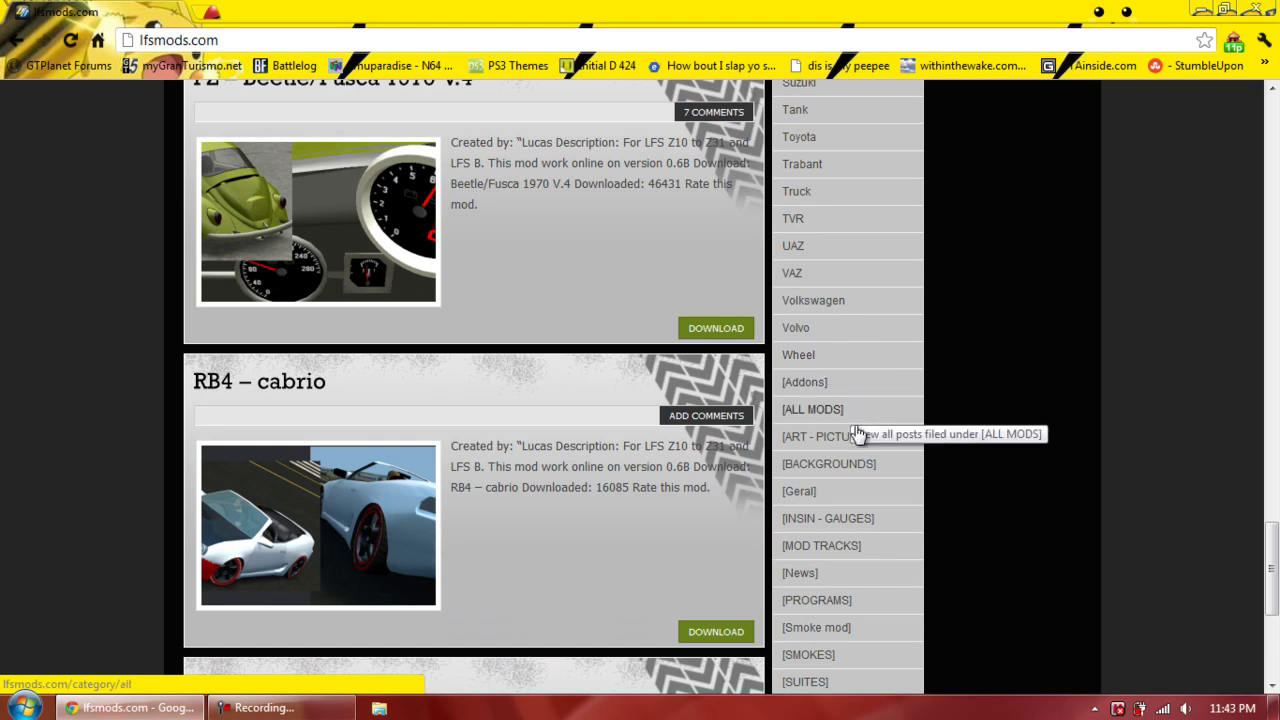
click(793, 140)
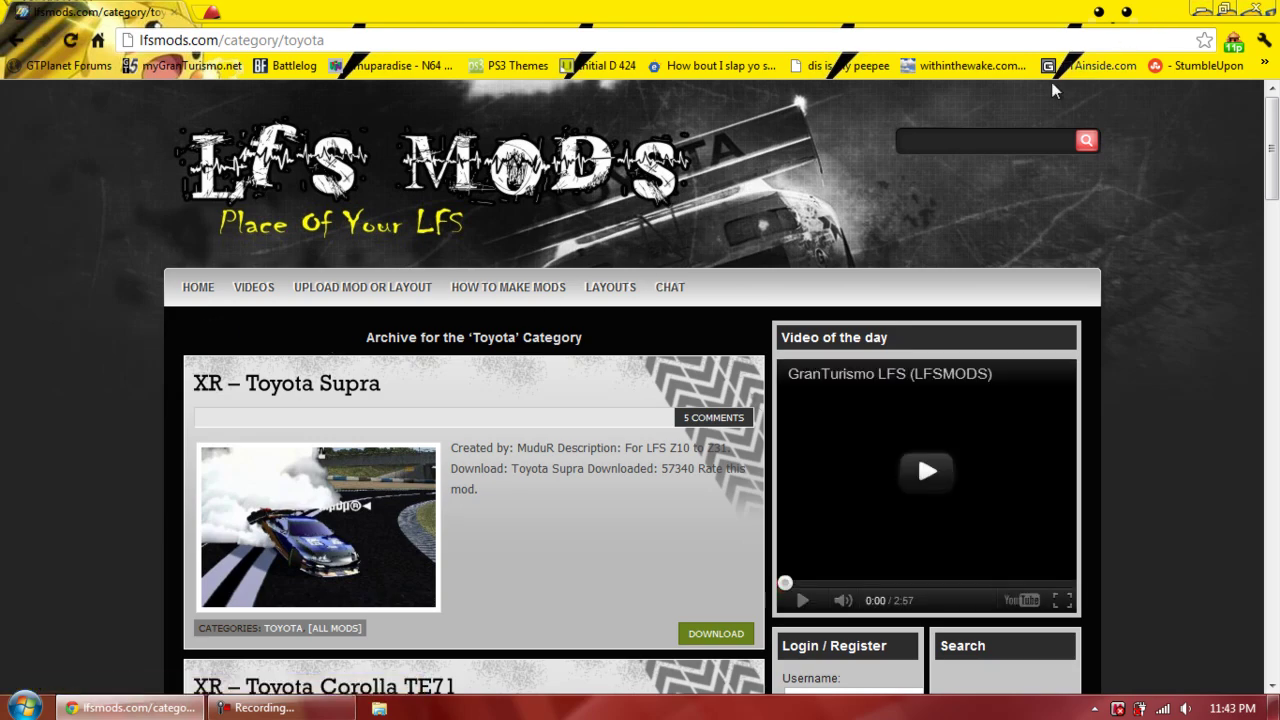
Look over the Toyota mods and switch to the Mitsubishi category.
scroll(1147, 354, down, 5)
scroll(1149, 364, down, 1)
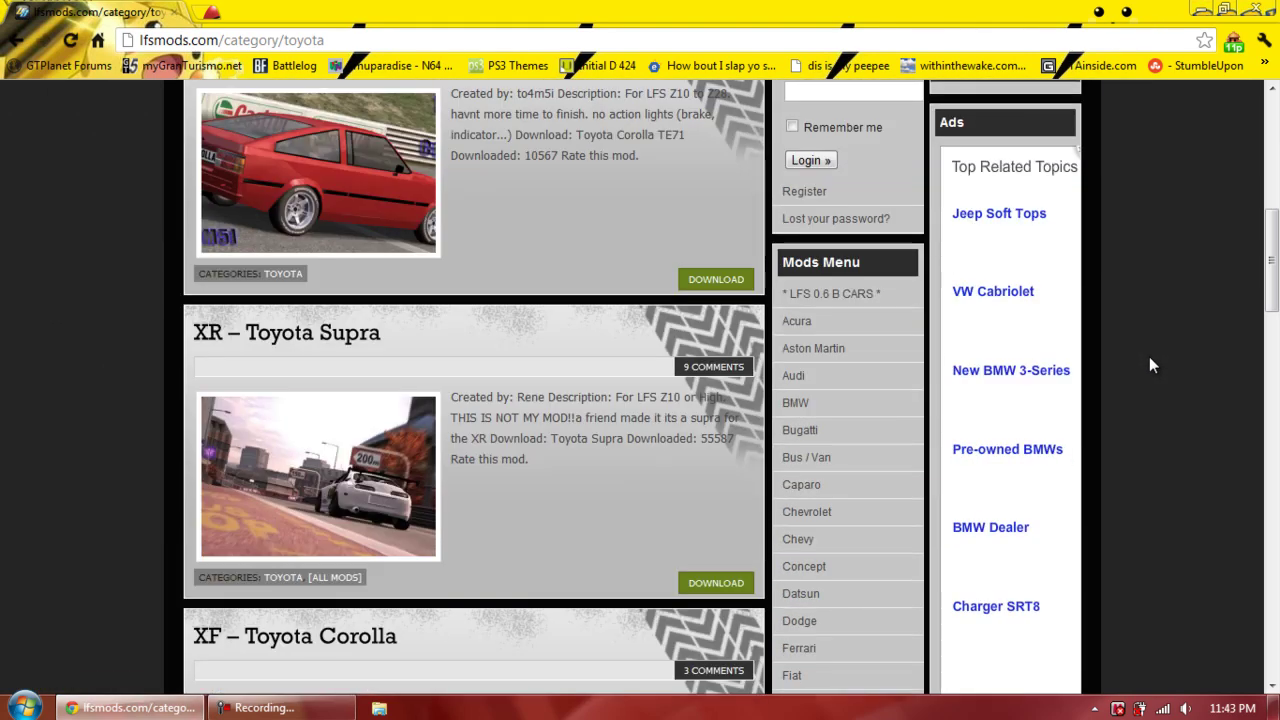
scroll(1150, 360, down, 1)
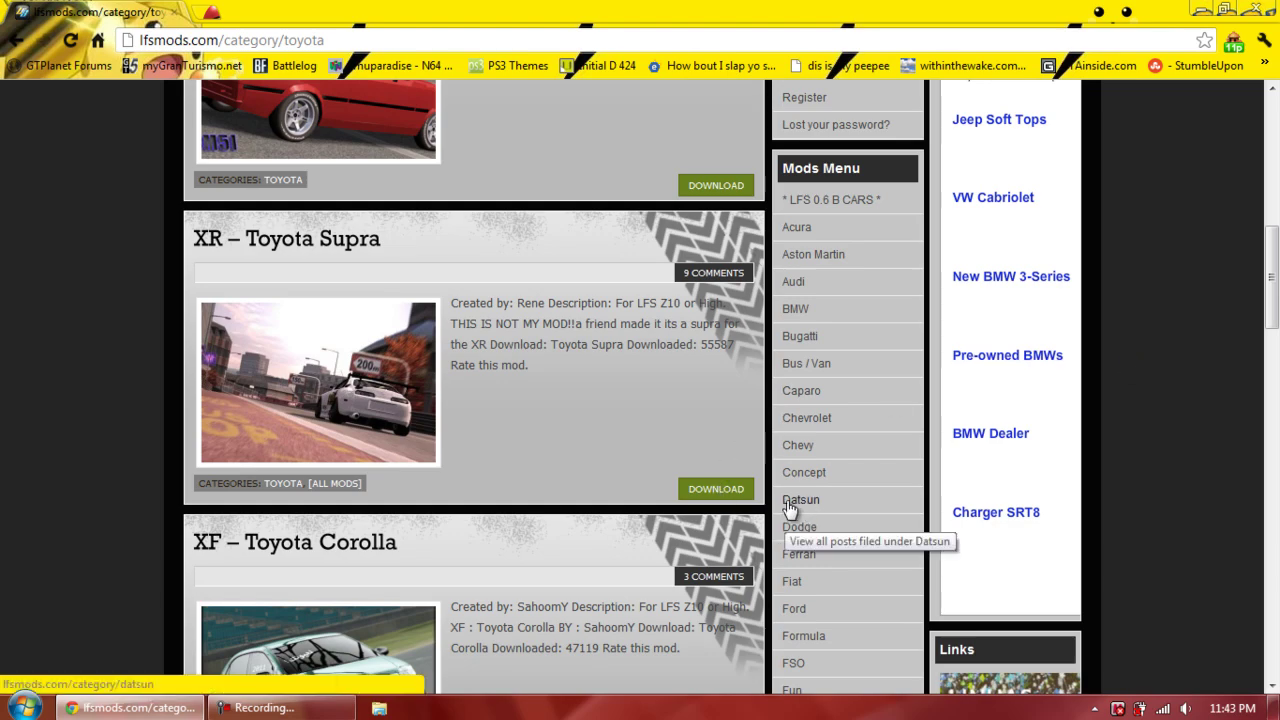
scroll(795, 510, down, 7)
scroll(775, 515, down, 1)
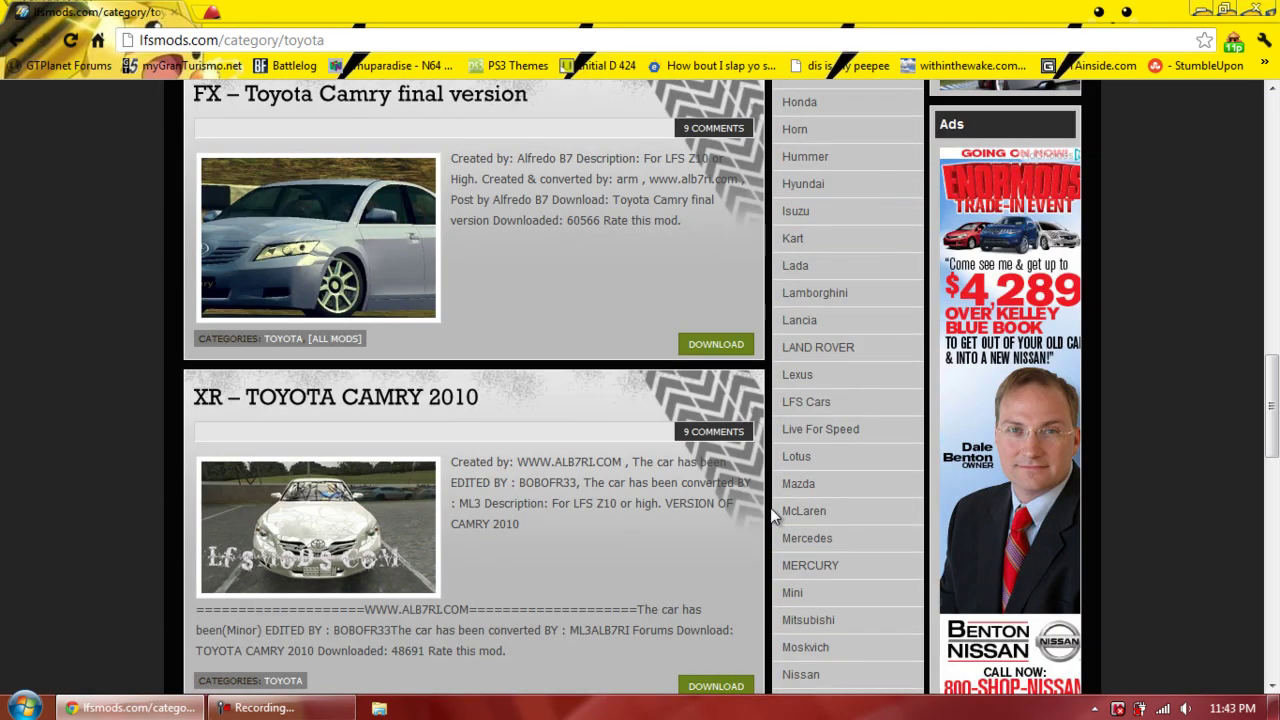
click(801, 619)
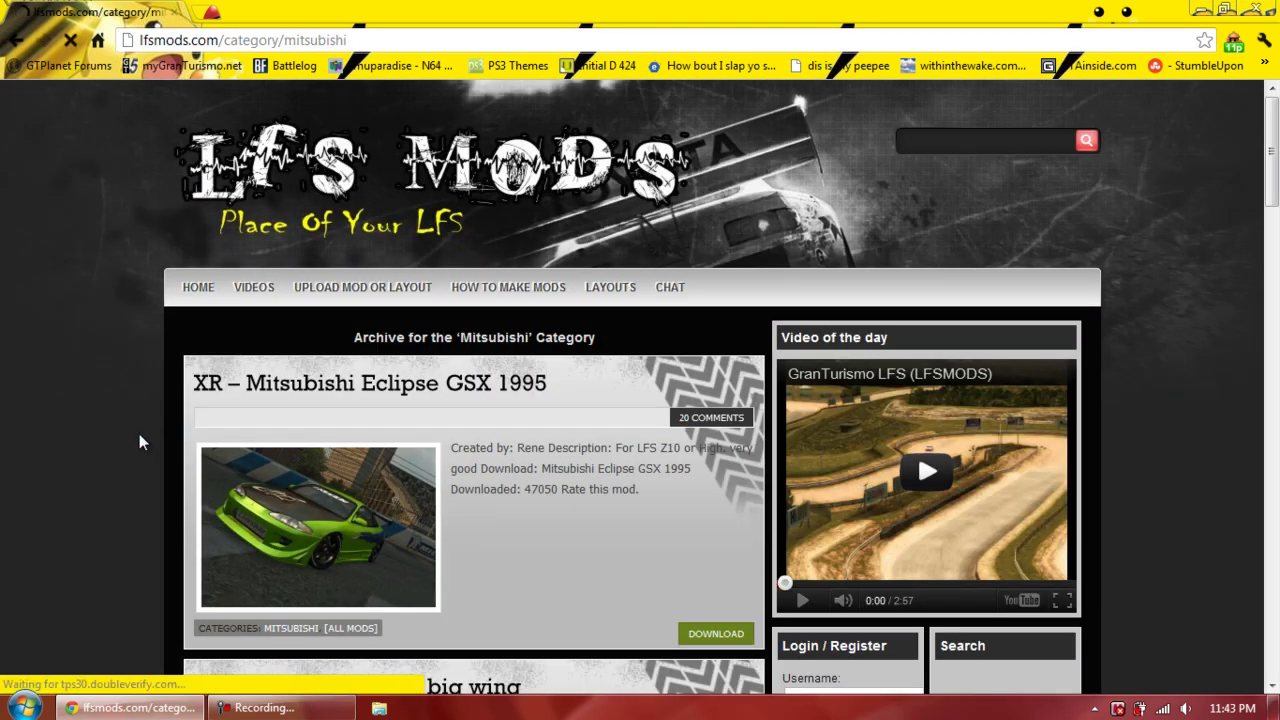
Browse the Mitsubishi mods and open the download page of "RB – Mitsubishi Lancer Evolution 6.5 RS (Beta)".
scroll(140, 440, down, 2)
scroll(139, 434, down, 1)
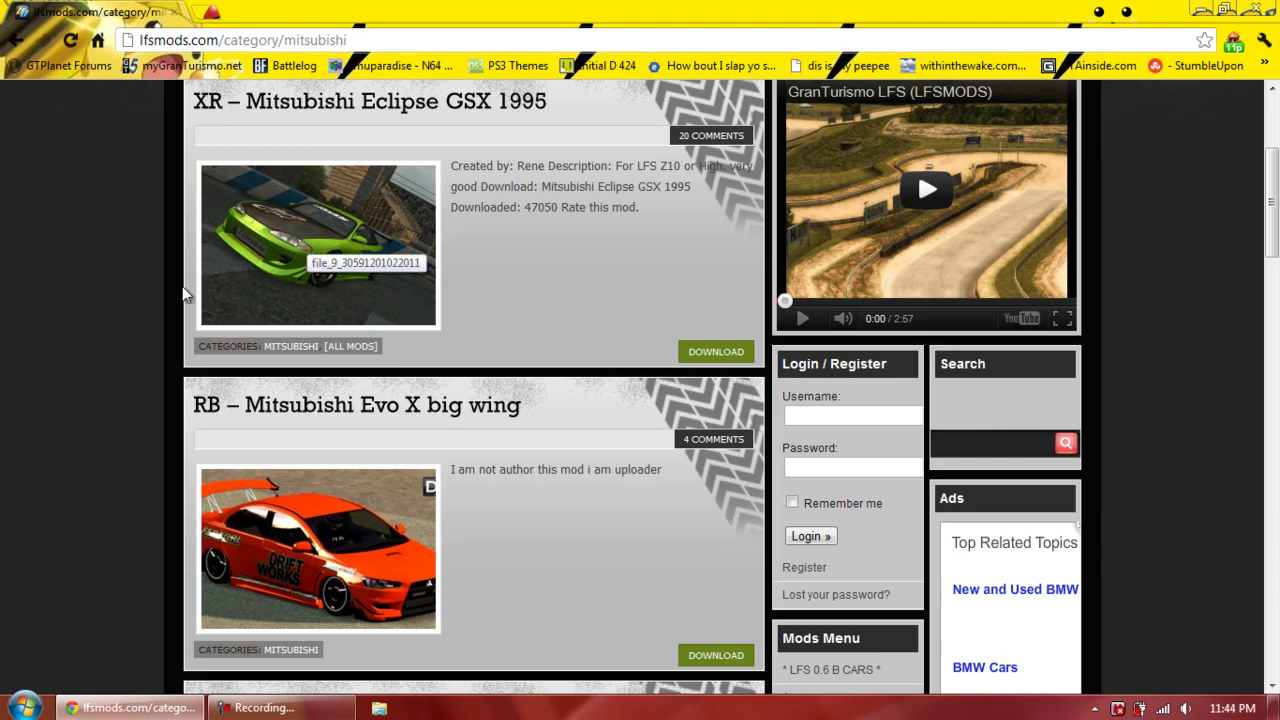
scroll(108, 303, down, 4)
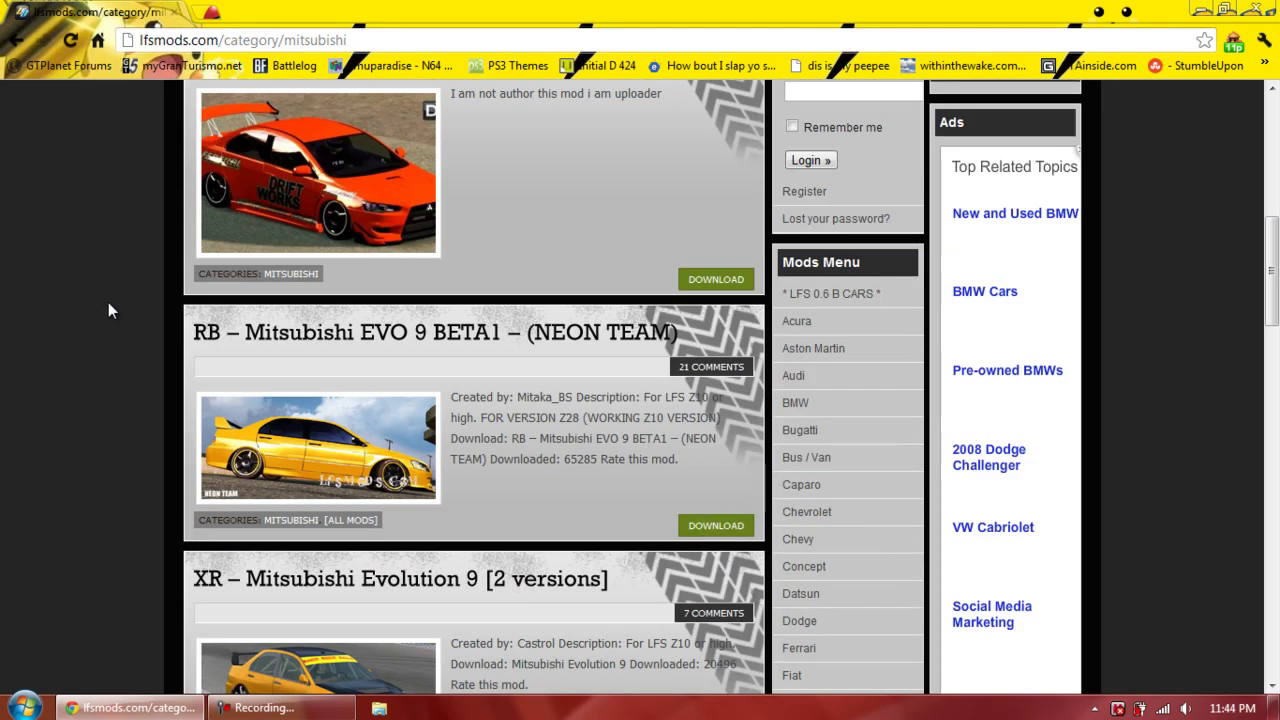
scroll(108, 310, down, 2)
scroll(108, 302, down, 3)
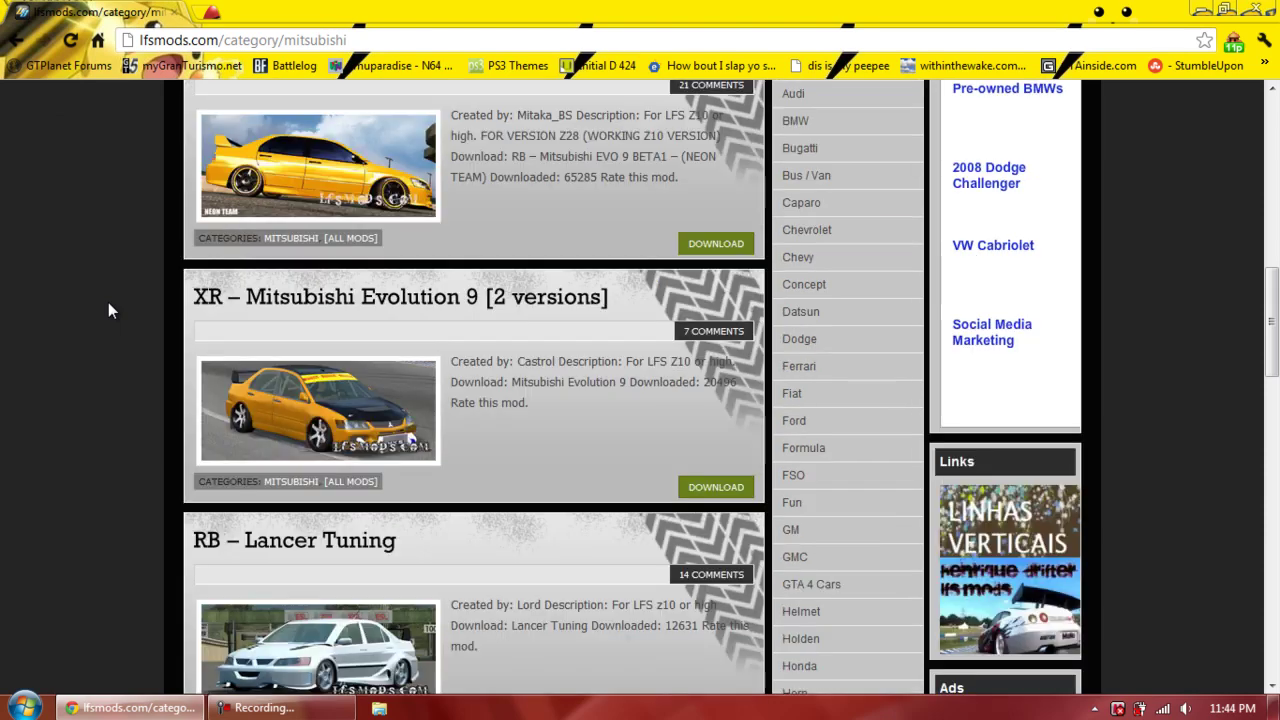
scroll(108, 302, down, 3)
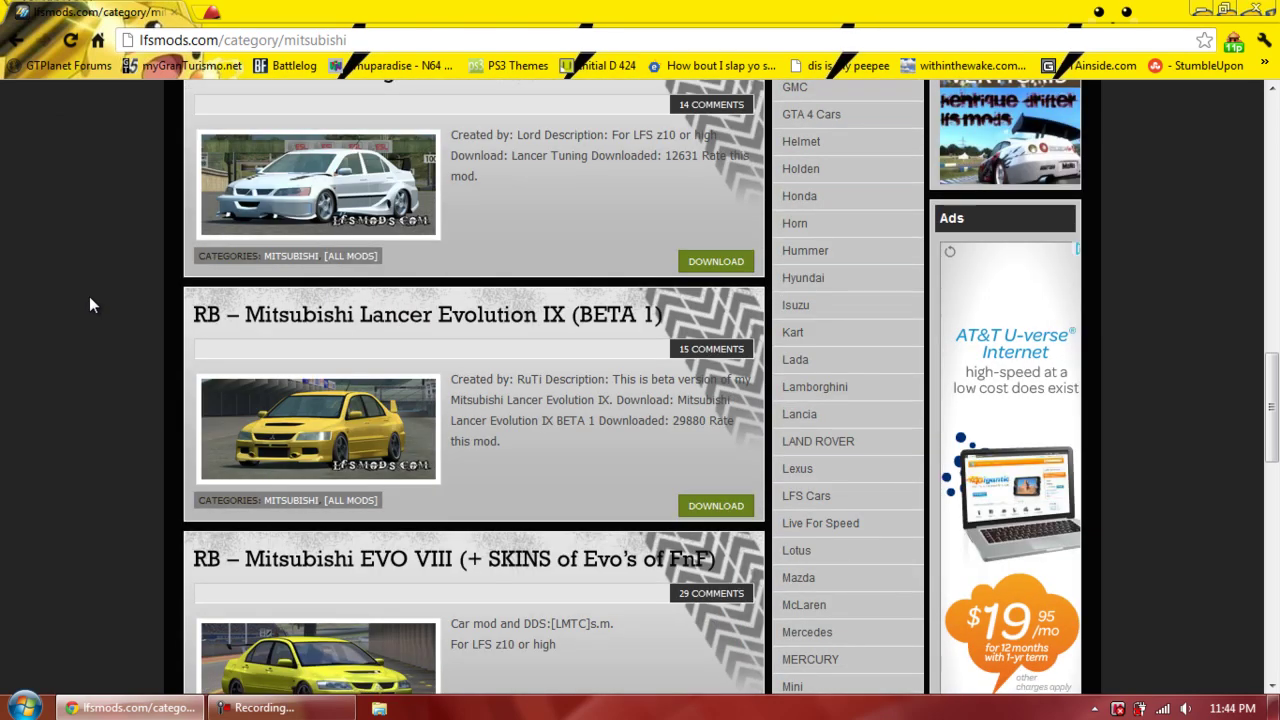
scroll(89, 305, down, 2)
scroll(89, 305, down, 2)
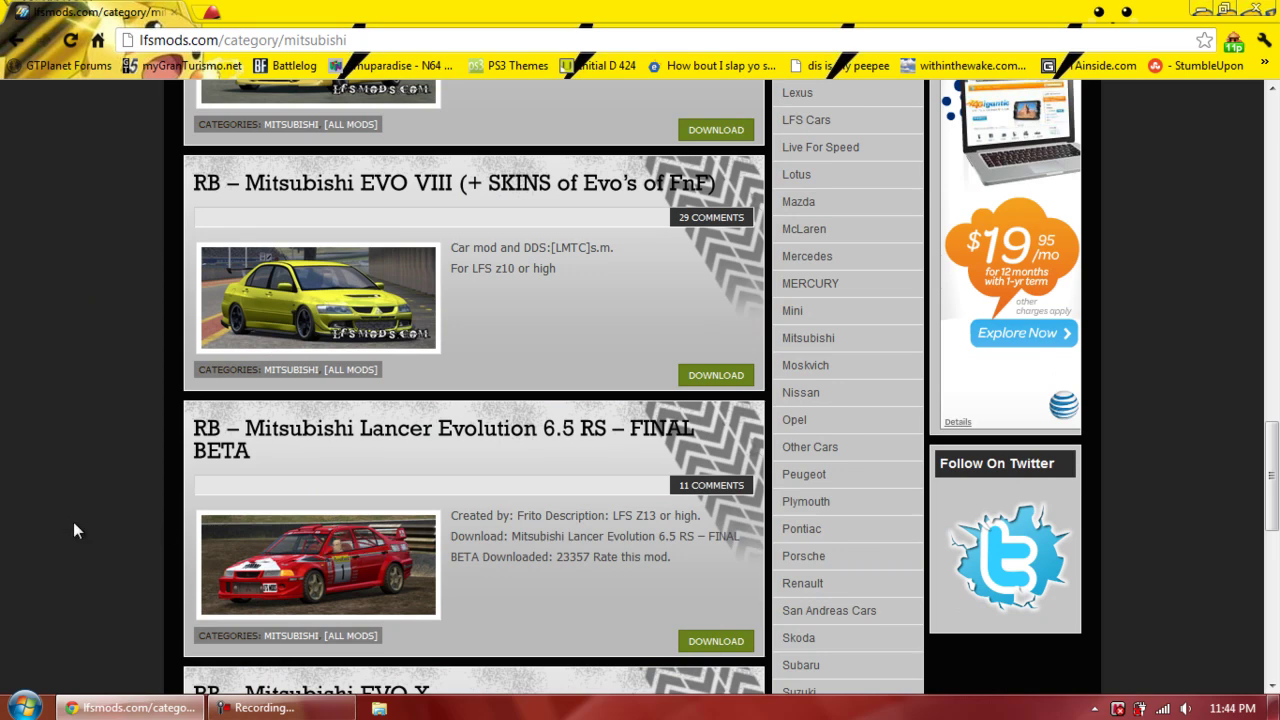
scroll(127, 581, down, 5)
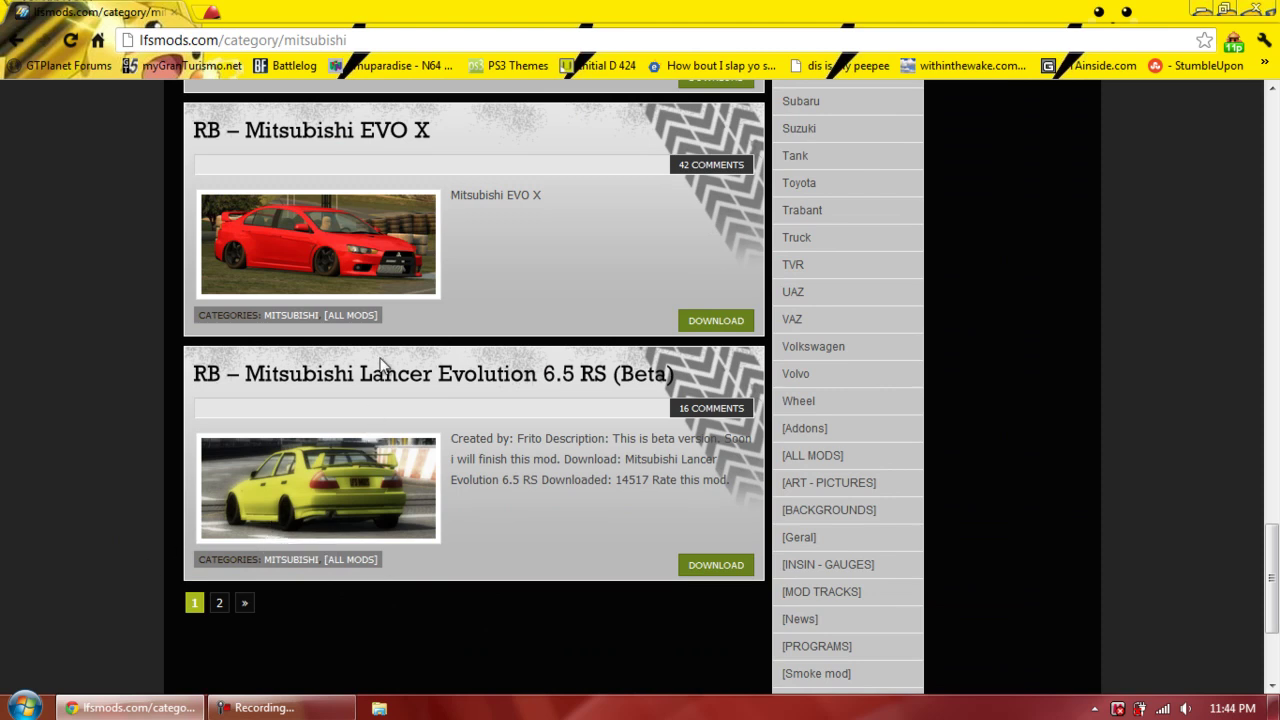
click(712, 566)
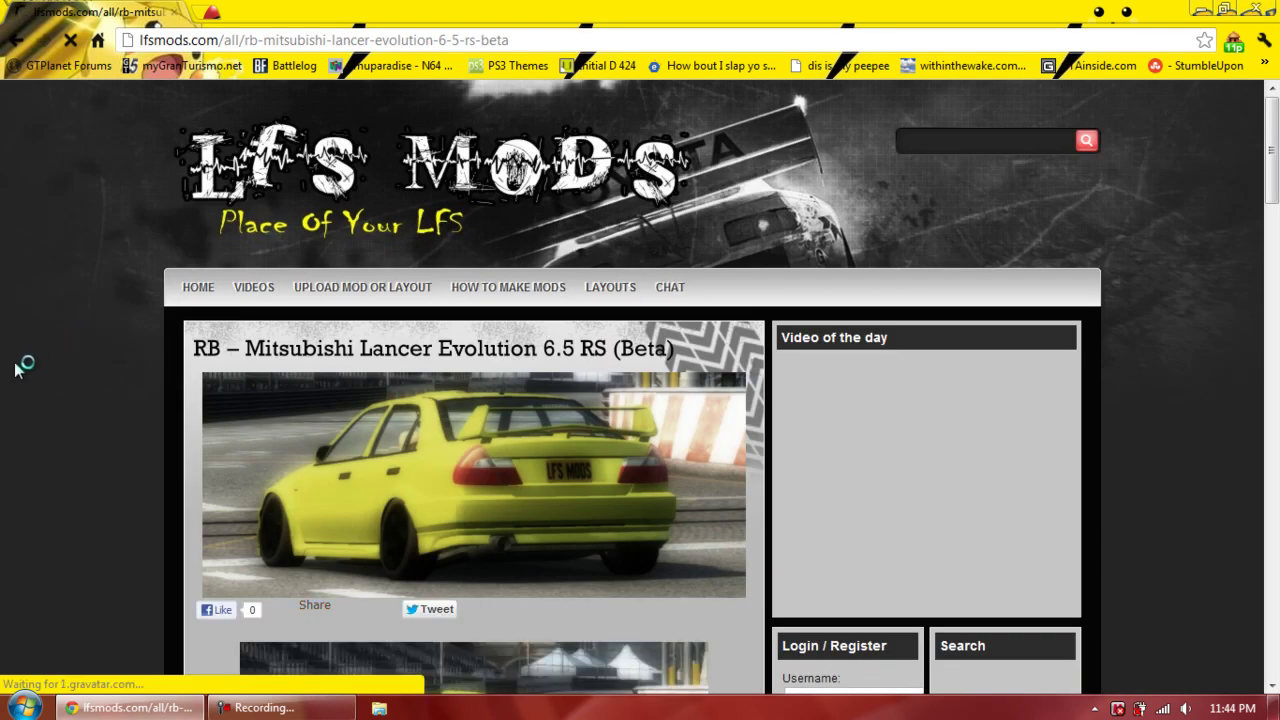
Download the Mitsubishi Lancer Evolution 6.5 RS mod, open its archive in WinRAR and dismiss the licence purchase reminder.
scroll(69, 386, down, 4)
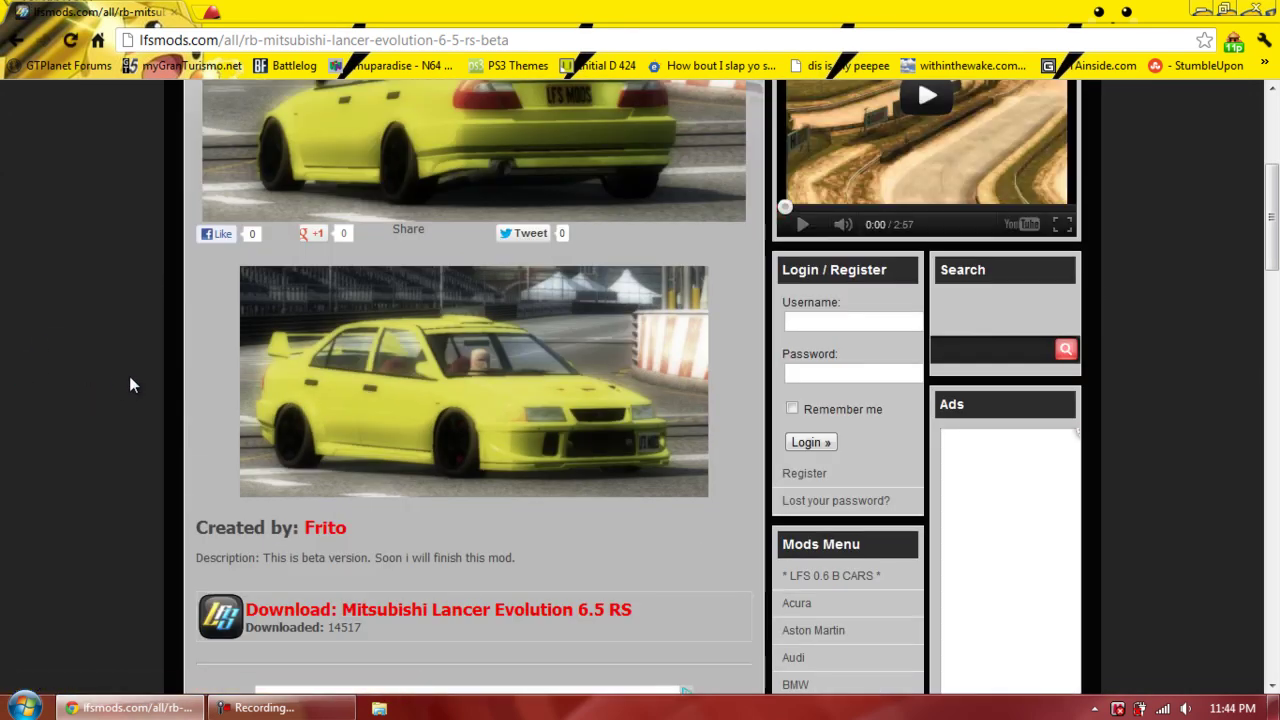
scroll(57, 394, down, 2)
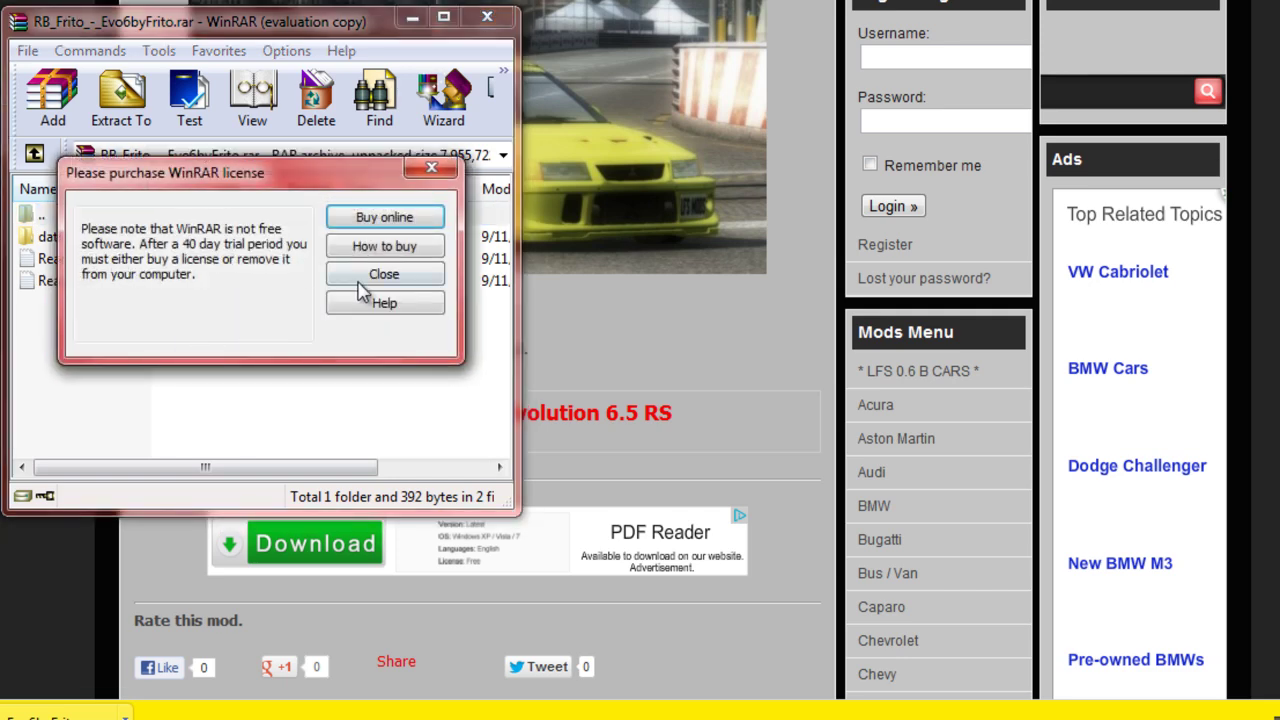
click(378, 280)
Read the installation instructions in Readme EN.txt, close the file and open the archive's data folder.
click(113, 260)
double_click(113, 260)
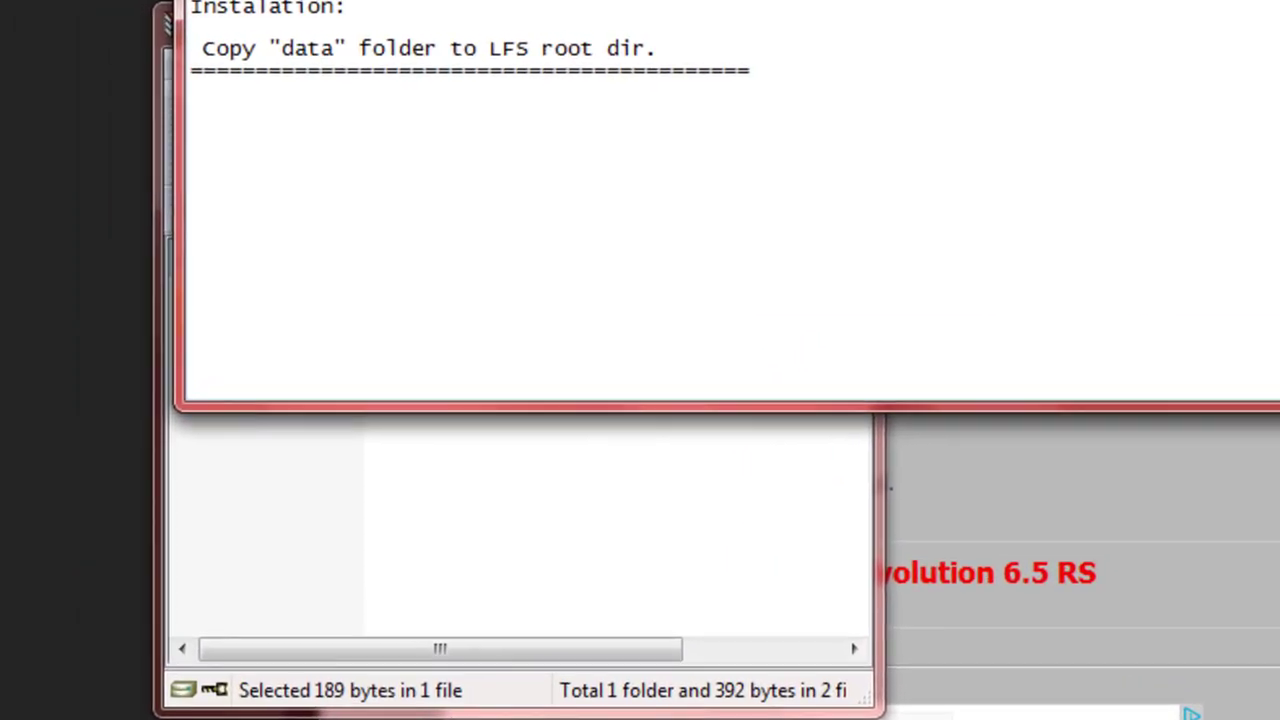
key(Escape)
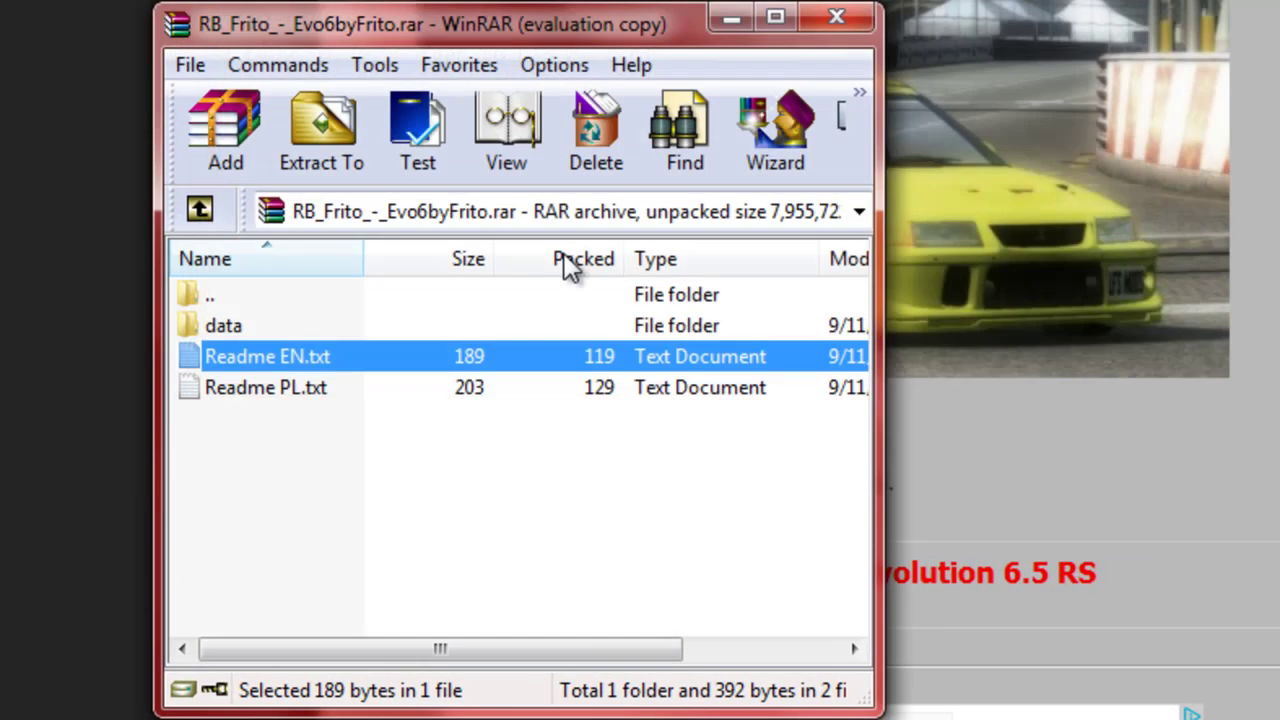
double_click(287, 325)
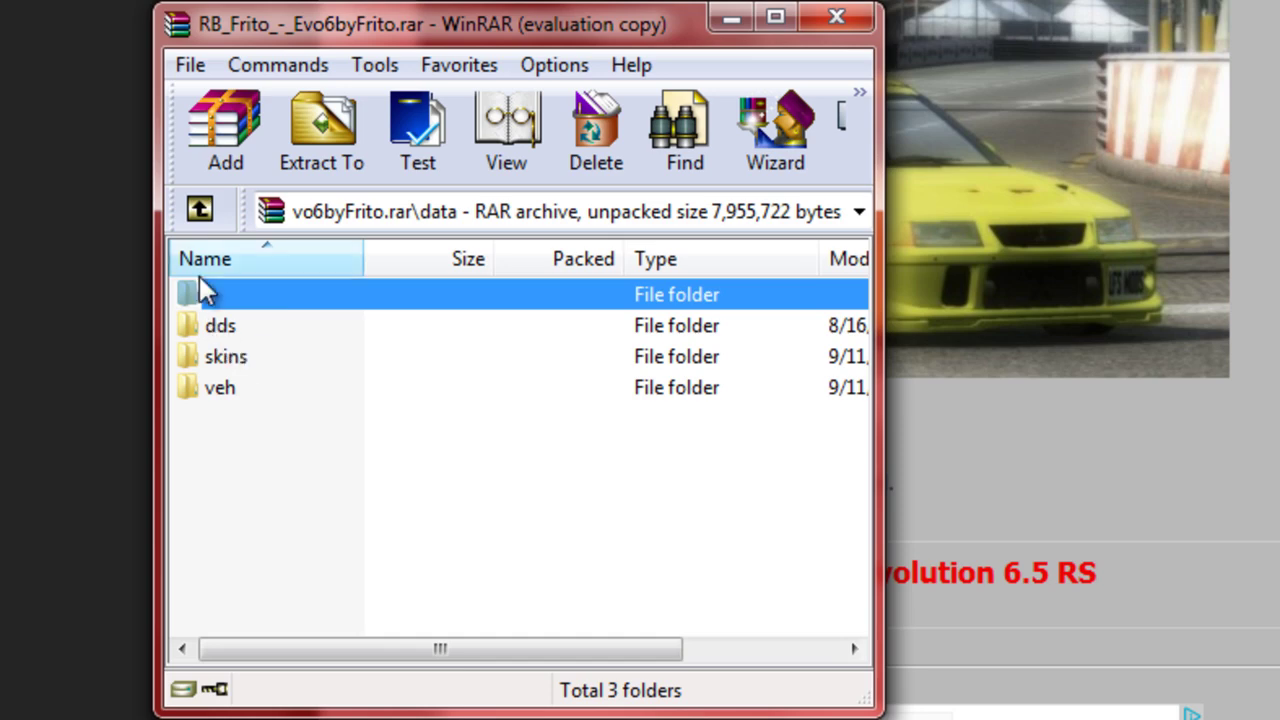
drag(254, 435, 259, 325)
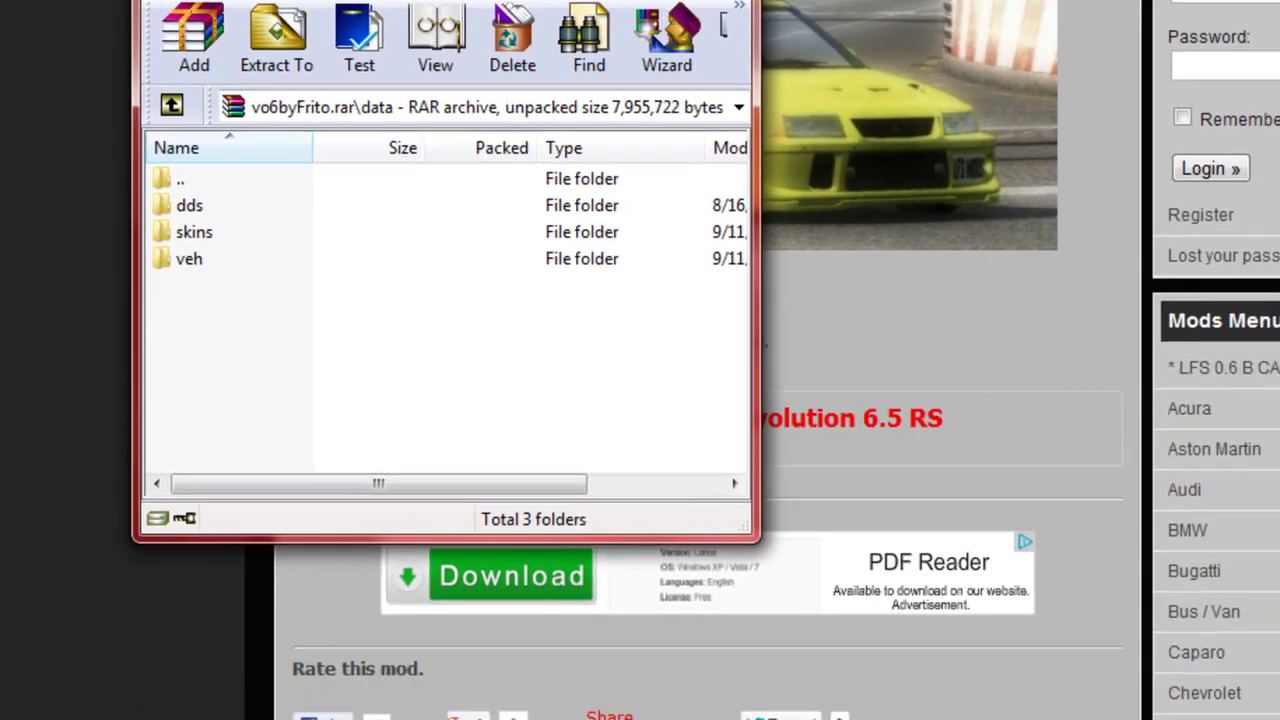
Open a new file explorer window.
key(super+e)
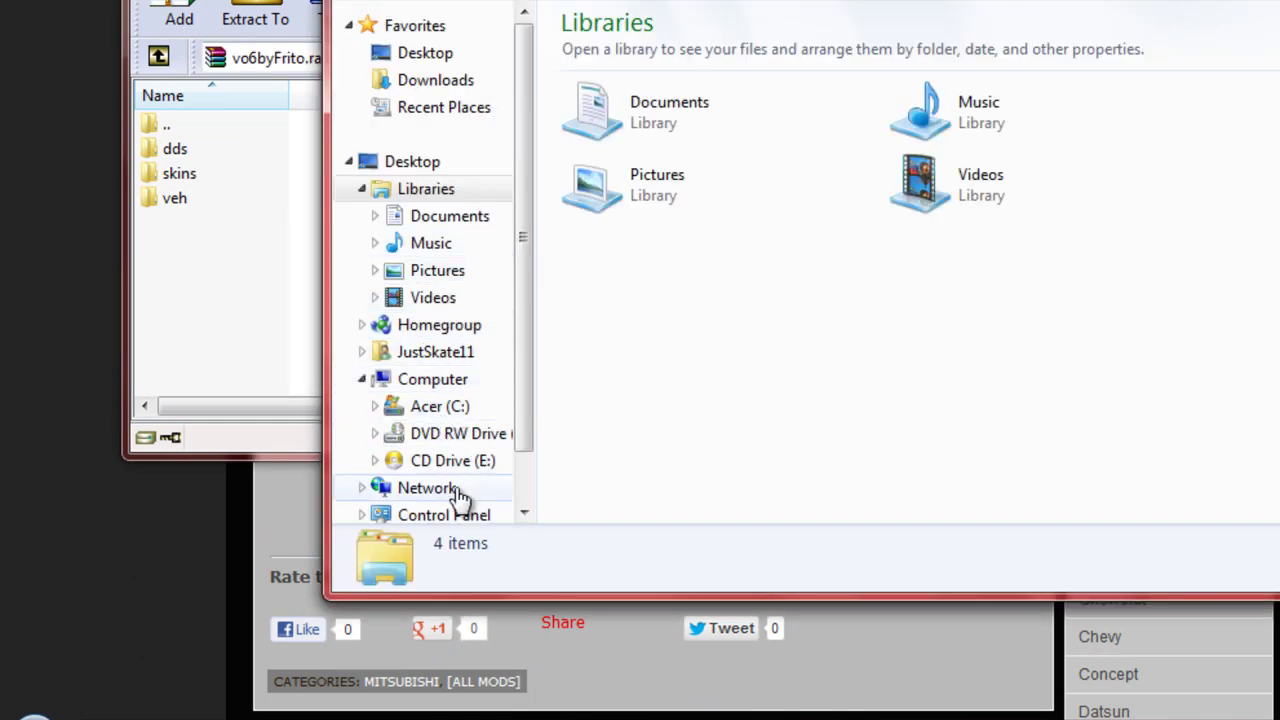
click(30, 714)
click(201, 685)
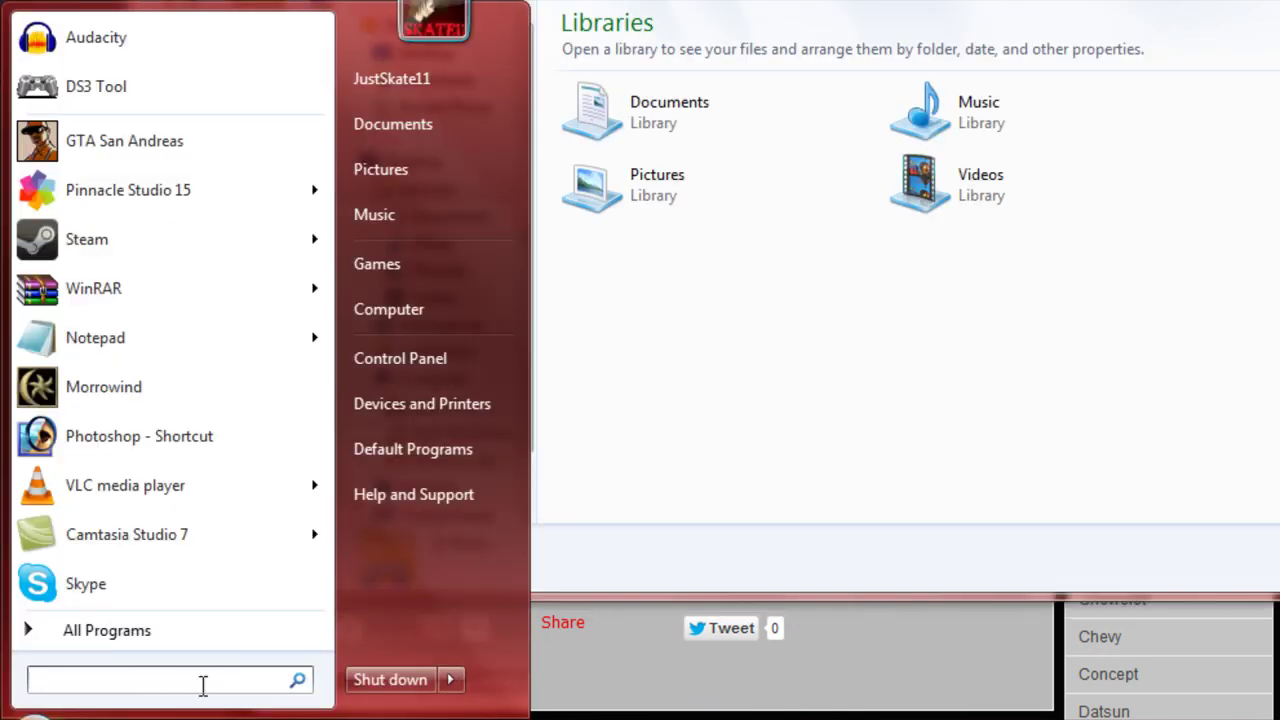
text(fivef)
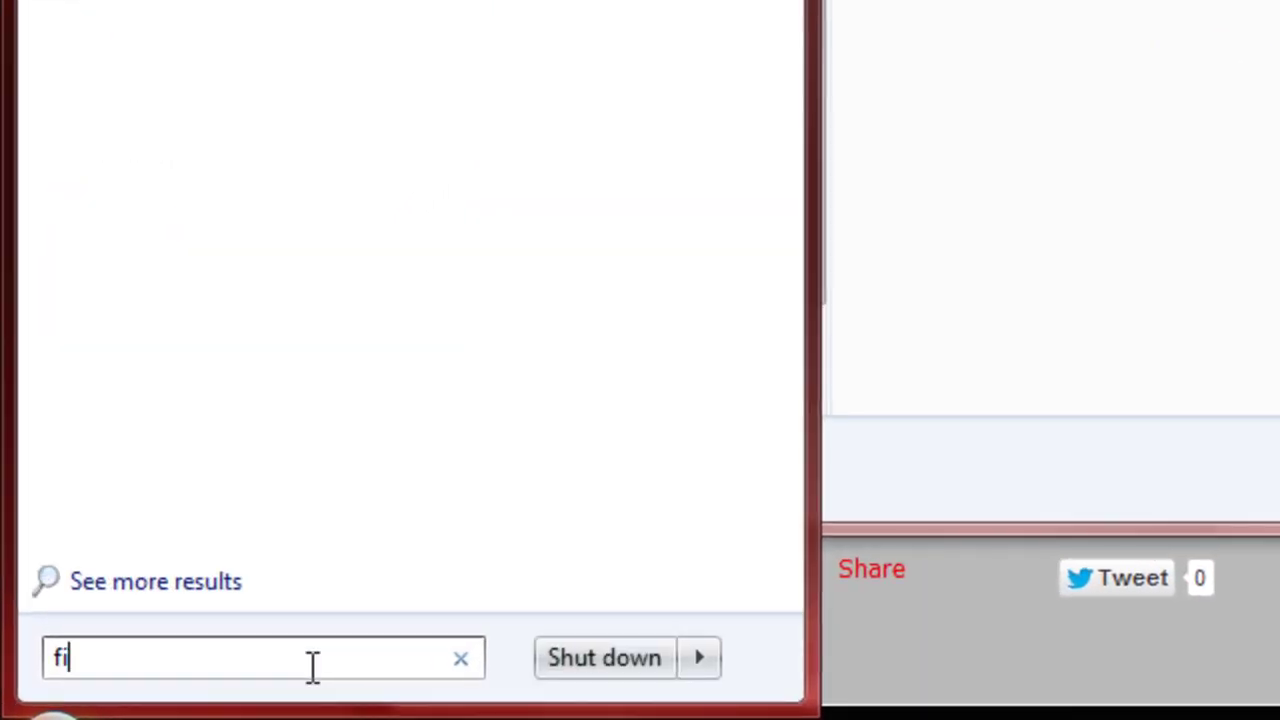
text(o)
key(BackSpace)
key(BackSpace)
key(BackSpace)
key(BackSpace)
key(BackSpace)
key(Return)
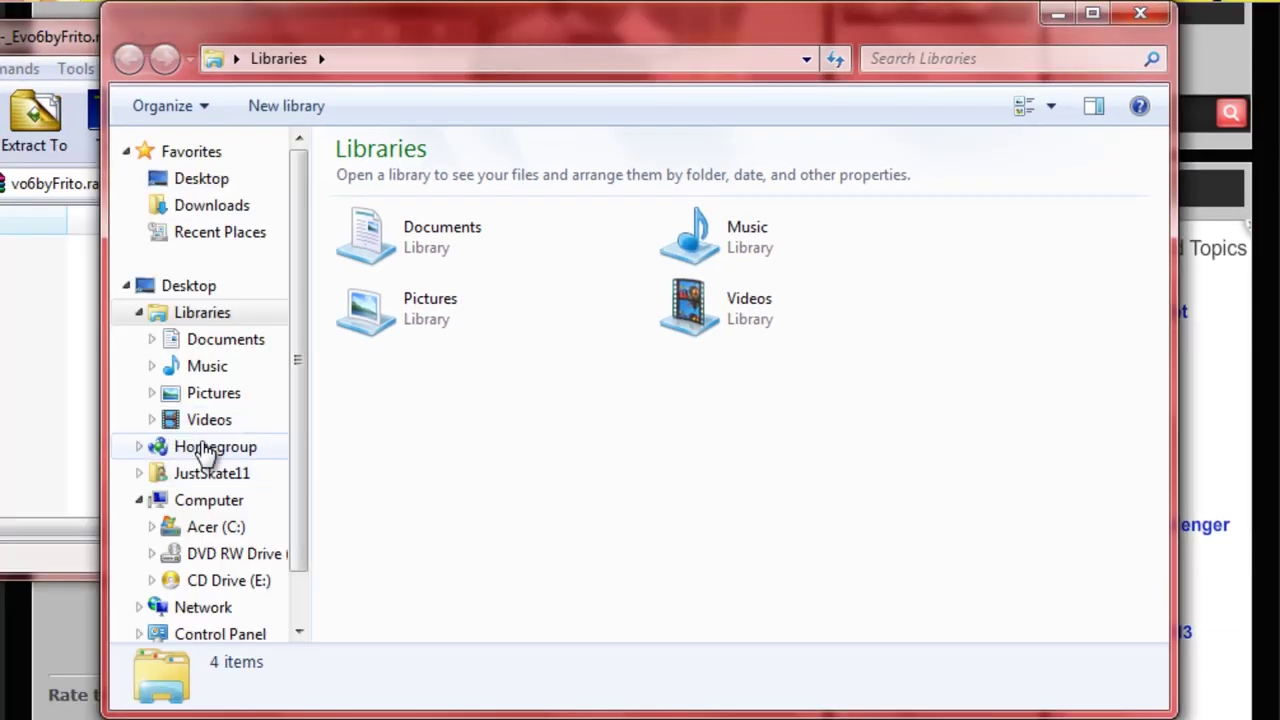
Open the data folder inside C:\LFS and place its window side by side with the WinRAR archive window.
click(218, 530)
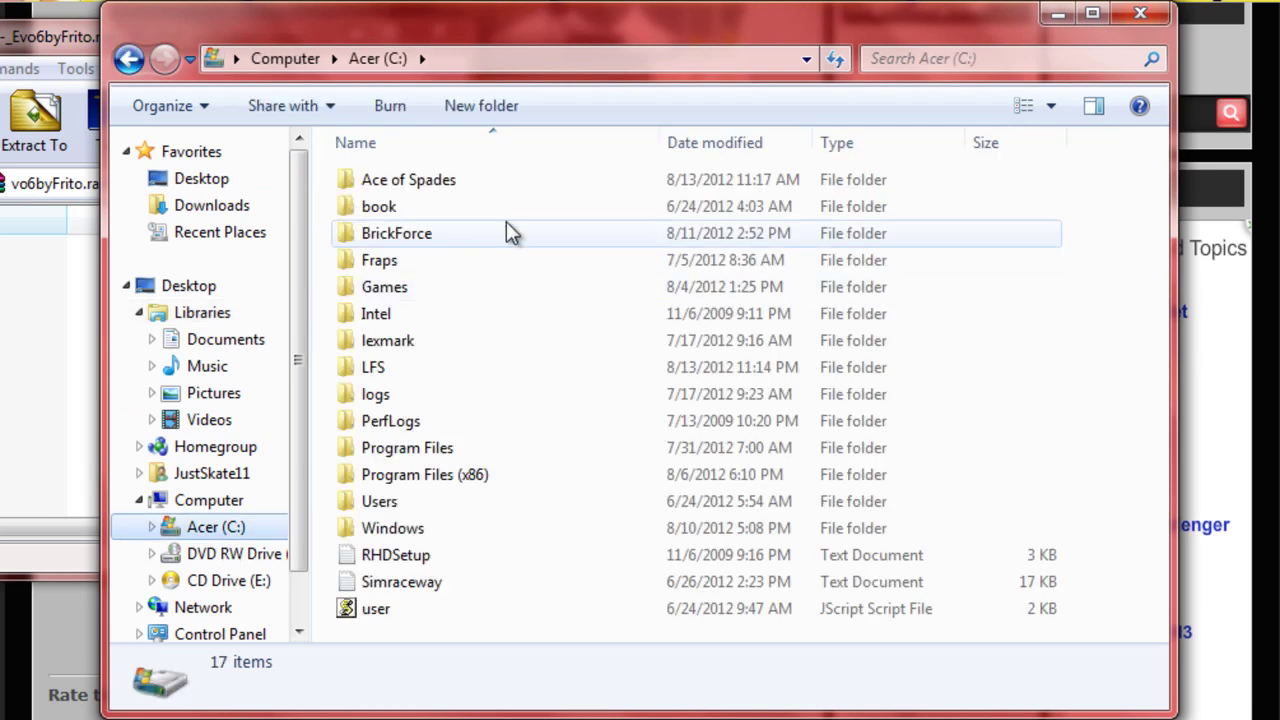
double_click(411, 370)
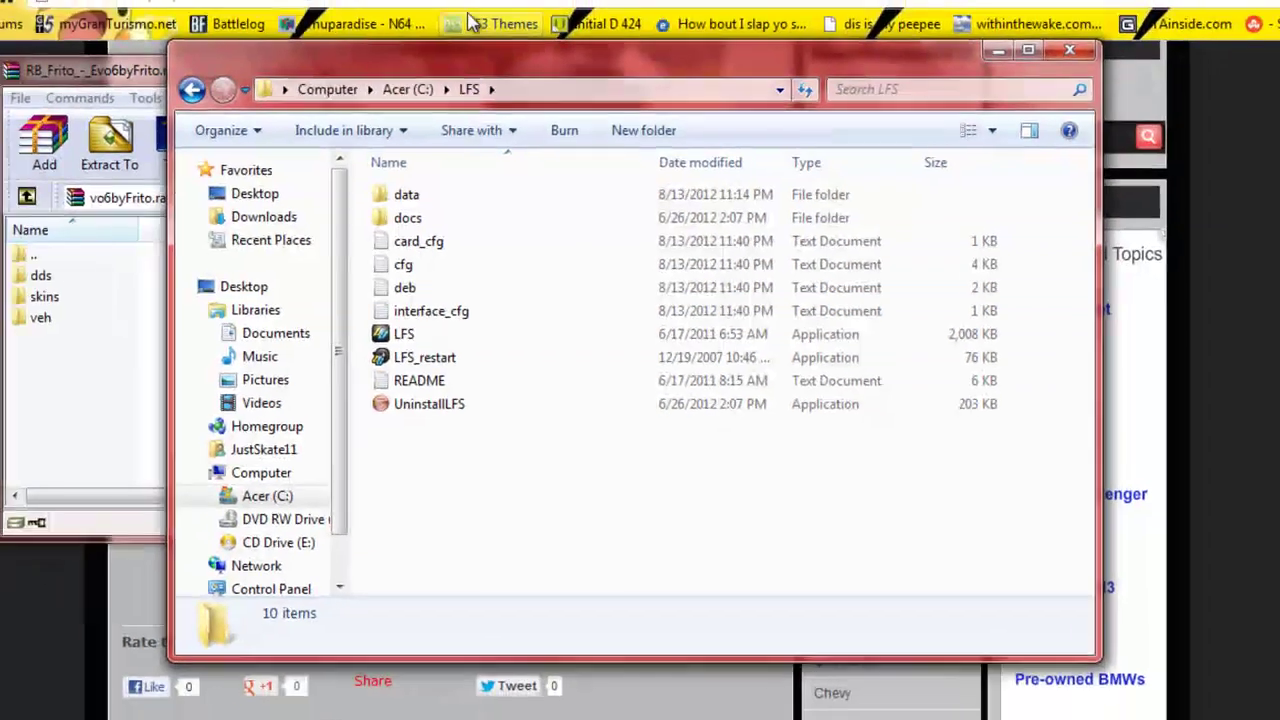
drag(600, 14, 1279, 117)
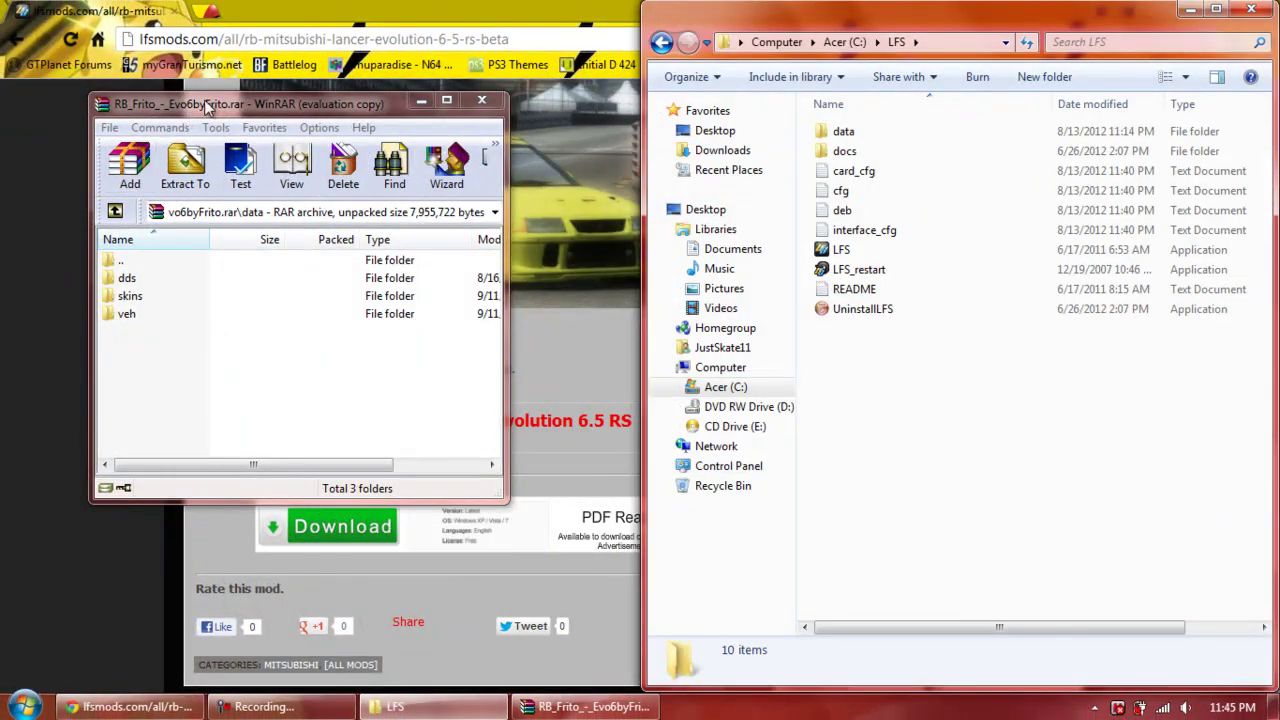
drag(205, 105, 2, 211)
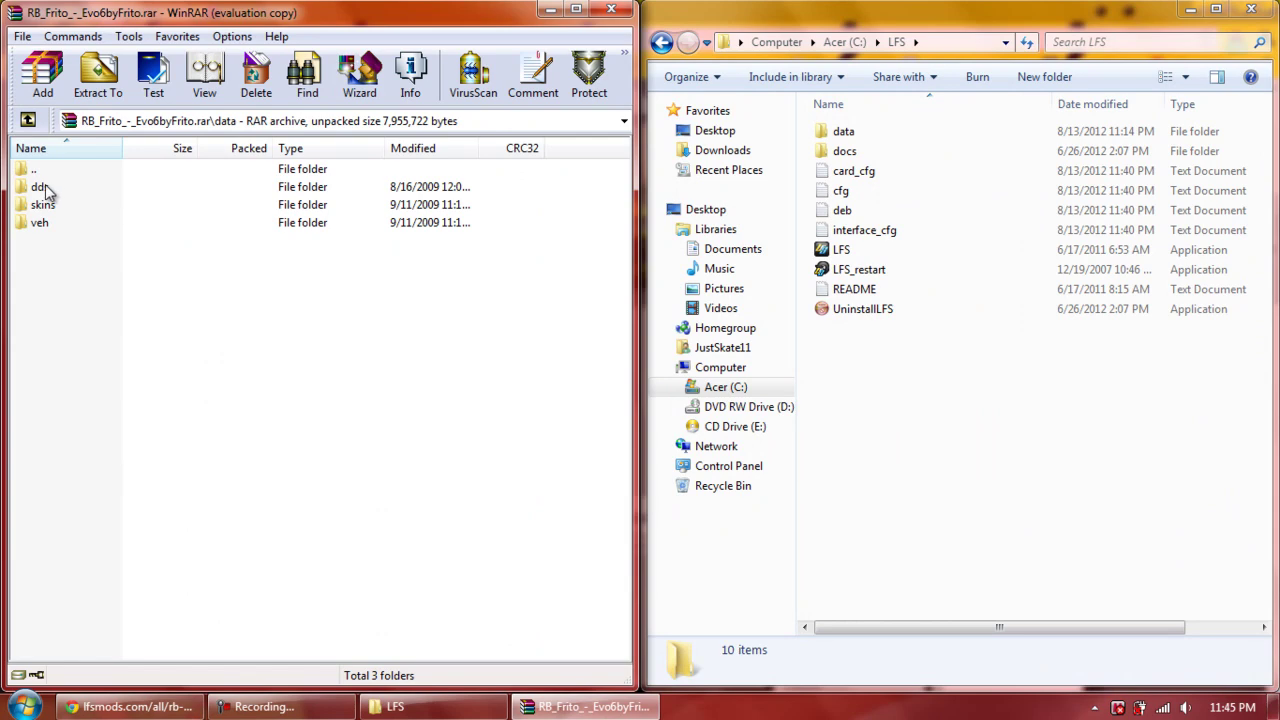
double_click(843, 131)
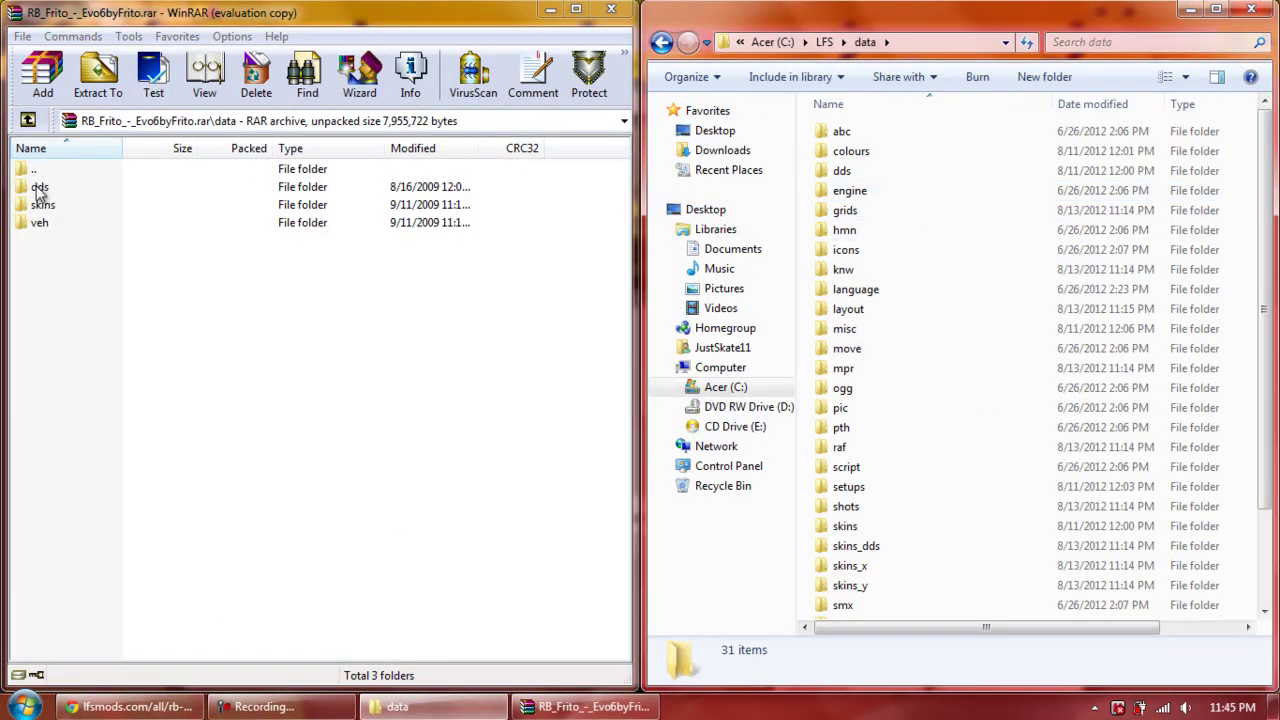
Copy the archive's dds, skins and veh folders into C:\LFS\data, merging them with the existing folders and replacing RB.vob.
drag(38, 190, 810, 178)
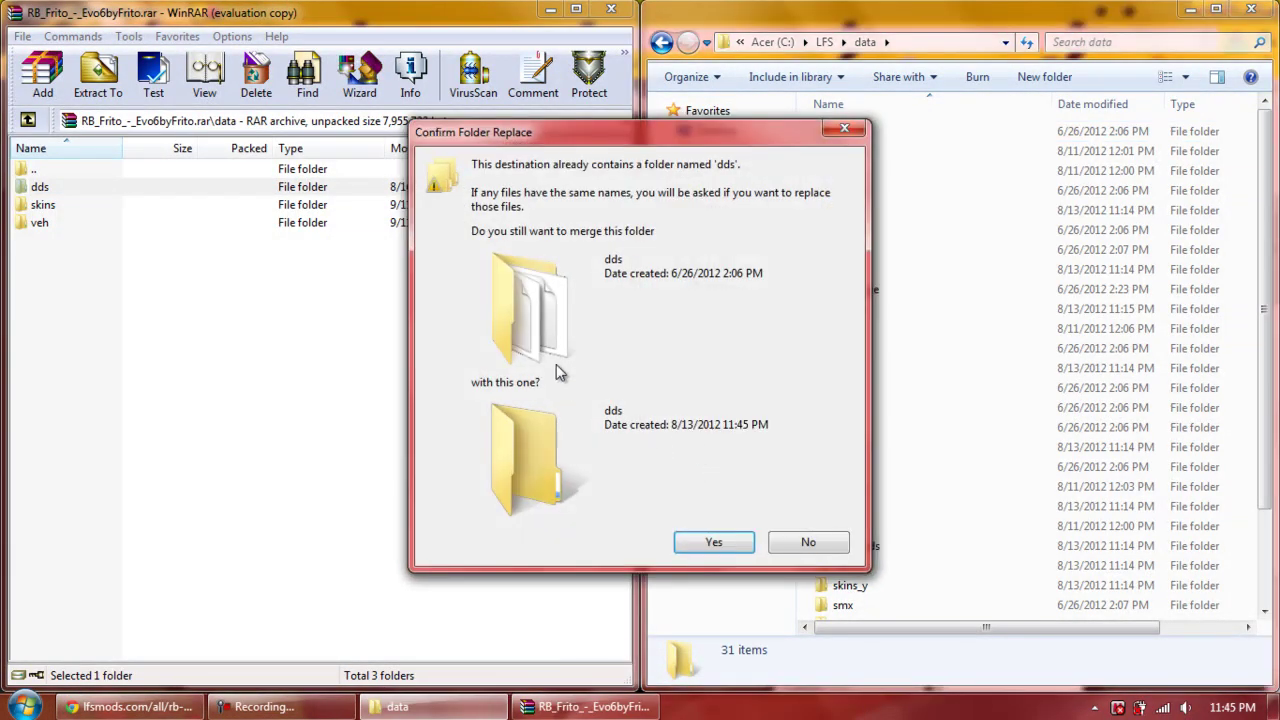
click(712, 543)
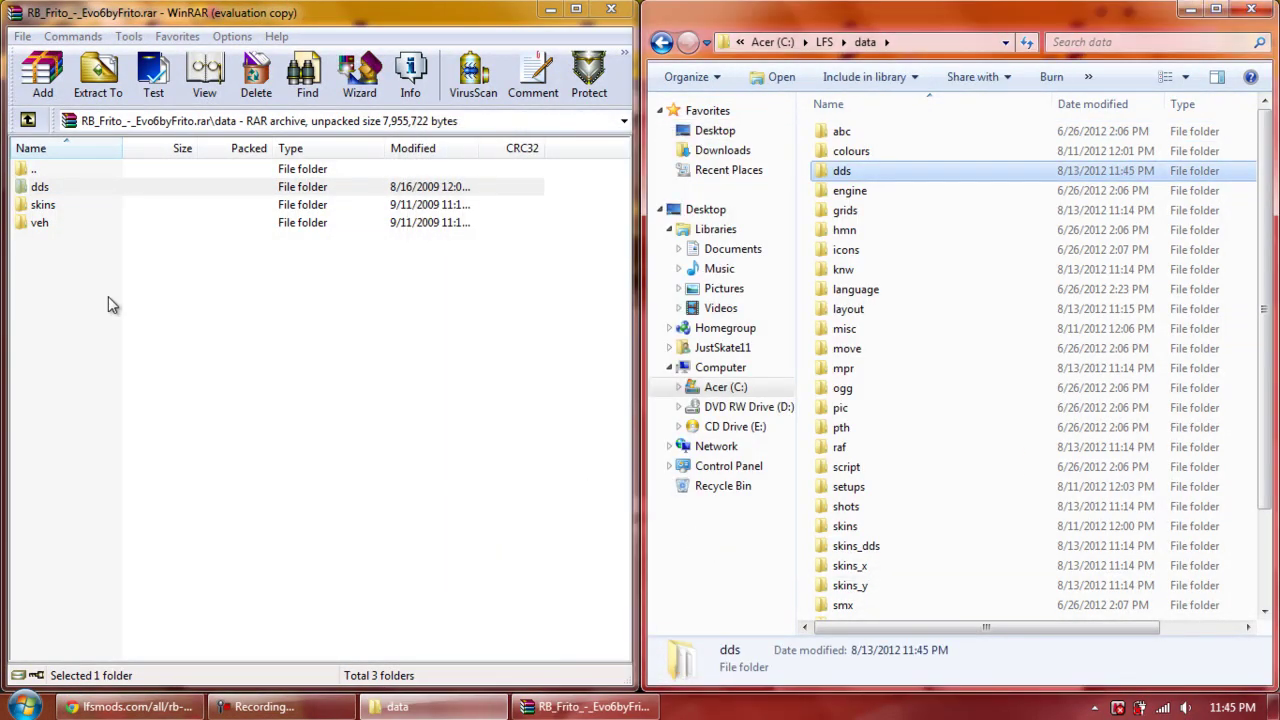
drag(45, 205, 801, 322)
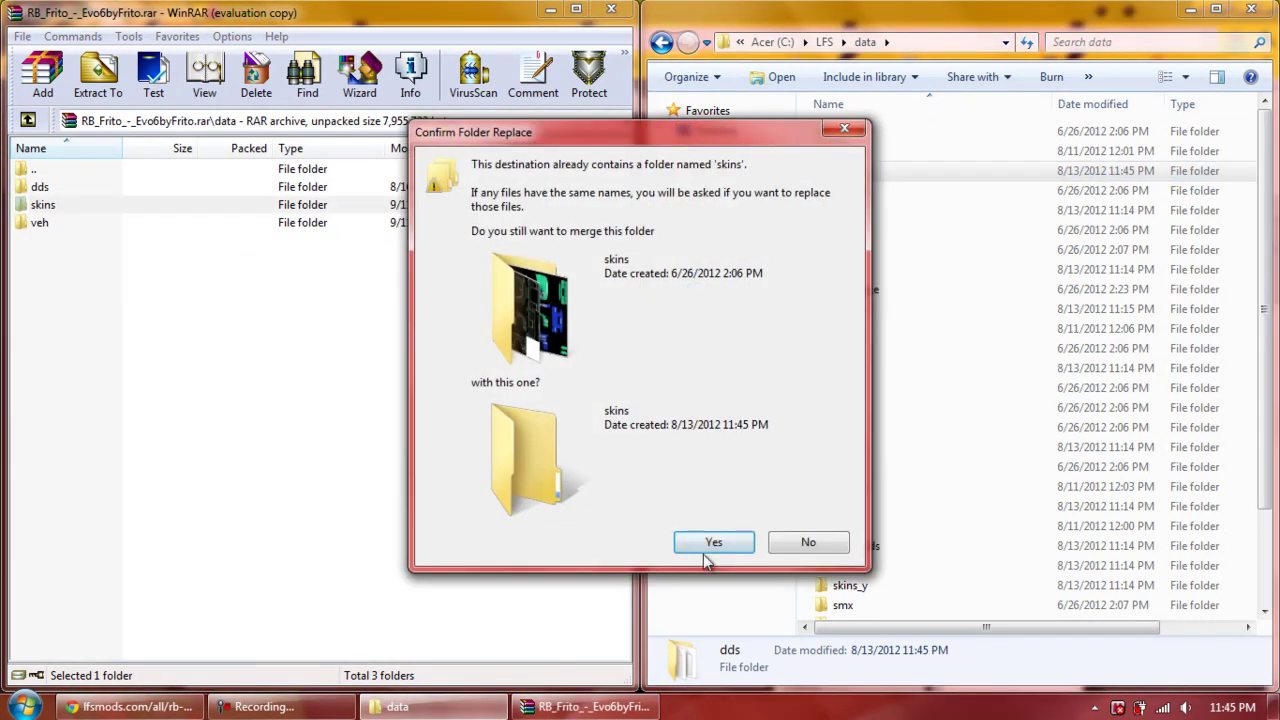
click(706, 548)
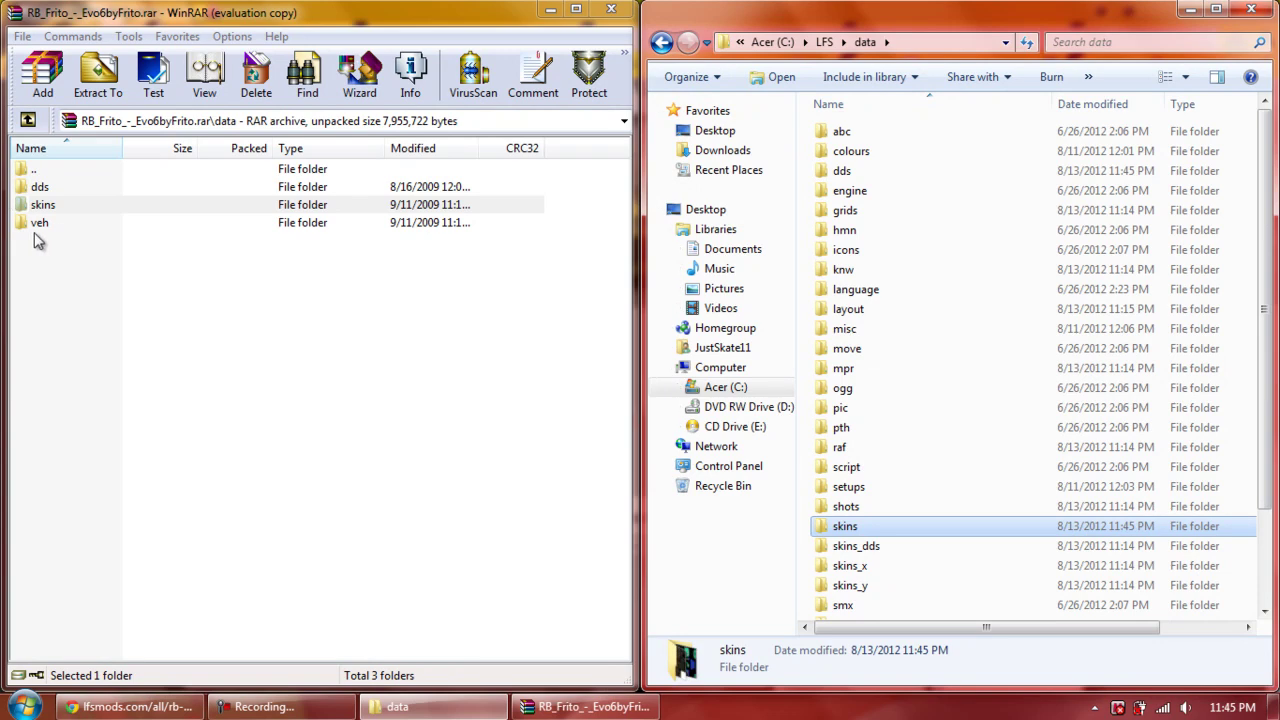
drag(40, 223, 805, 402)
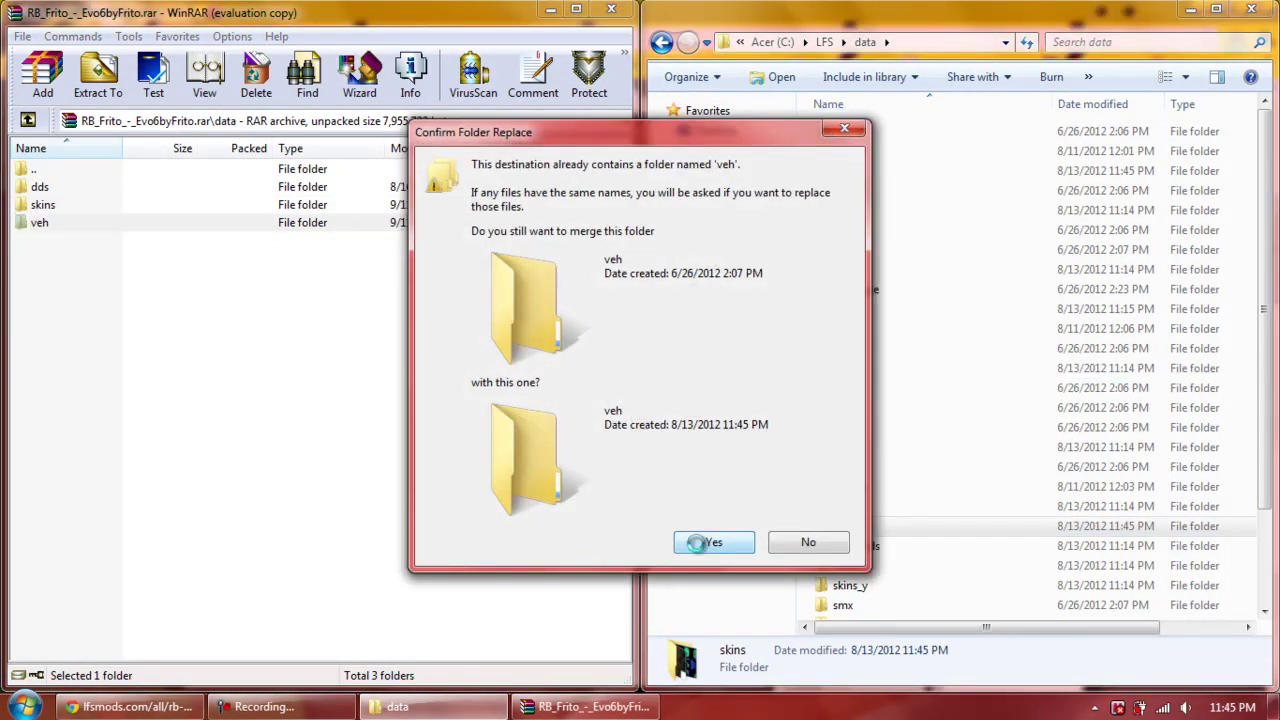
click(703, 541)
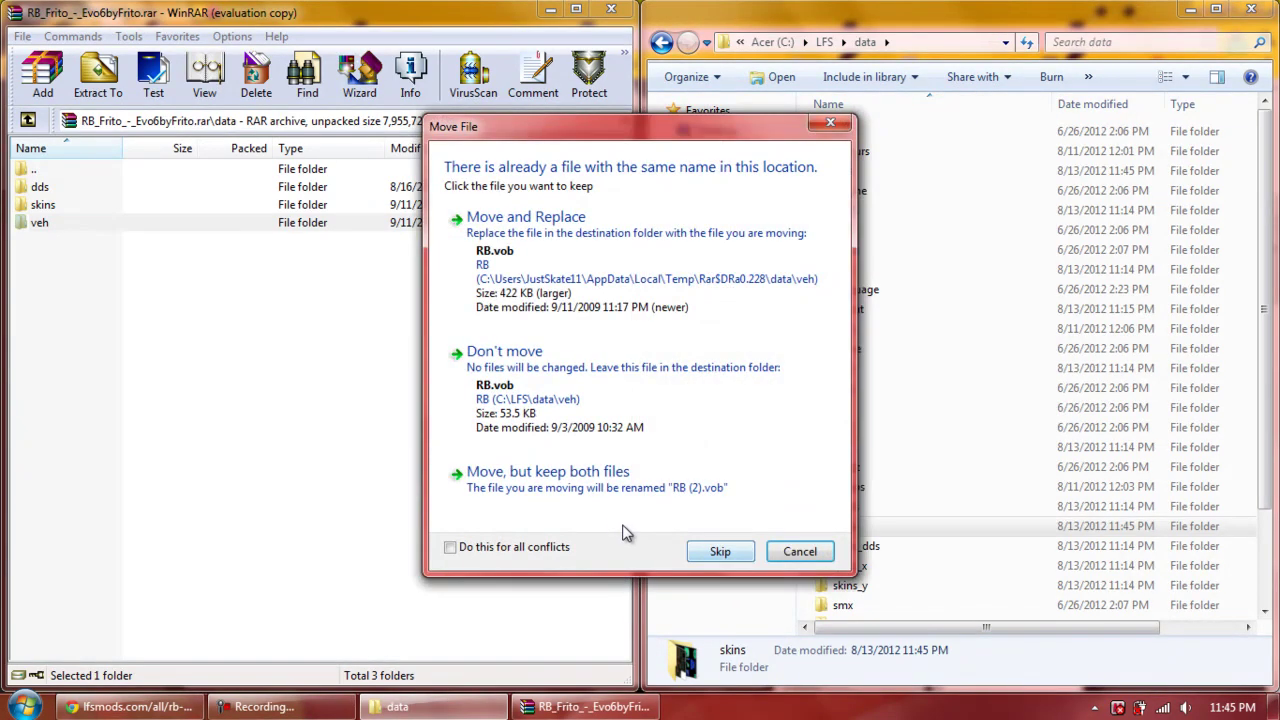
click(495, 272)
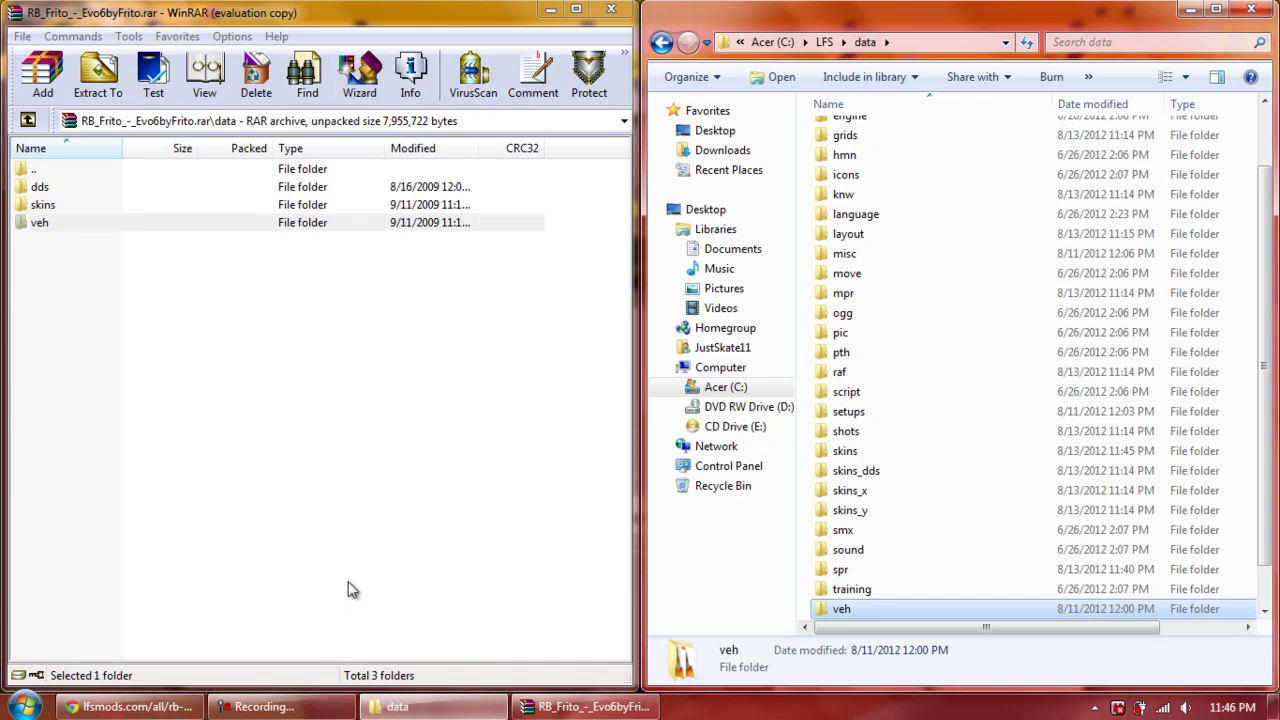
Switch to Chrome, open google.com in a new tab and run an image search for "lfs skins".
click(130, 706)
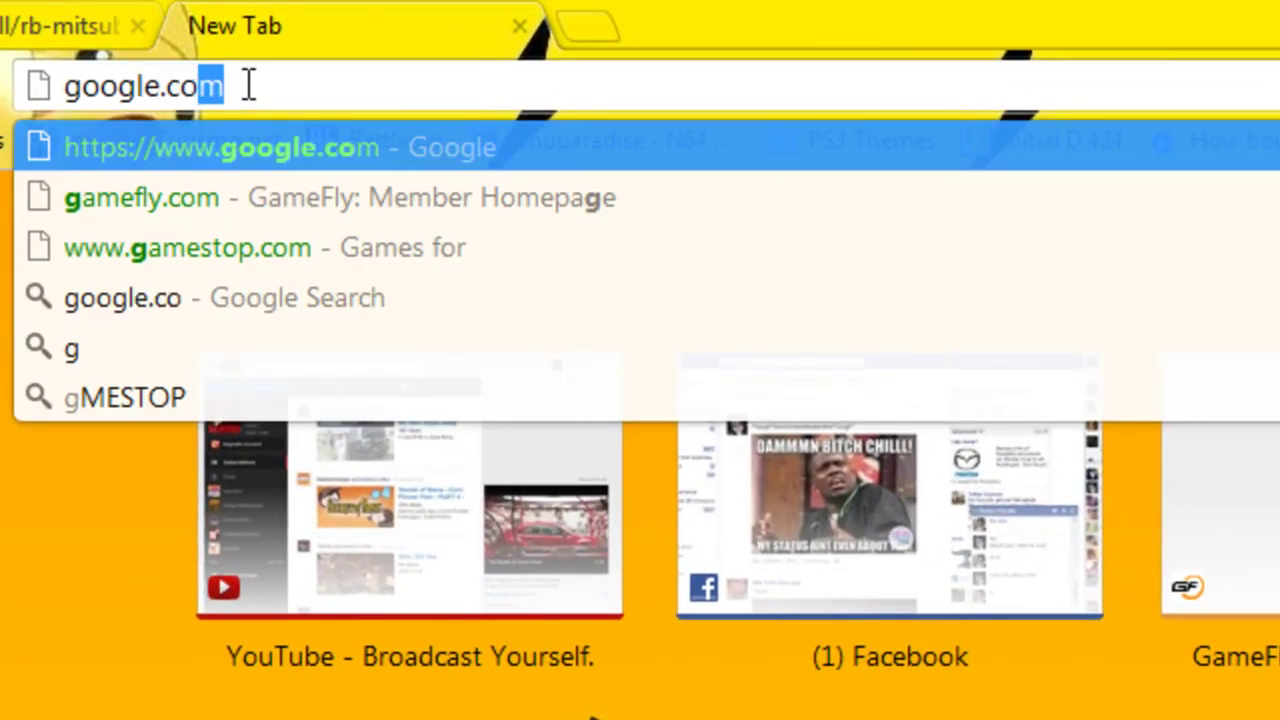
key(Return)
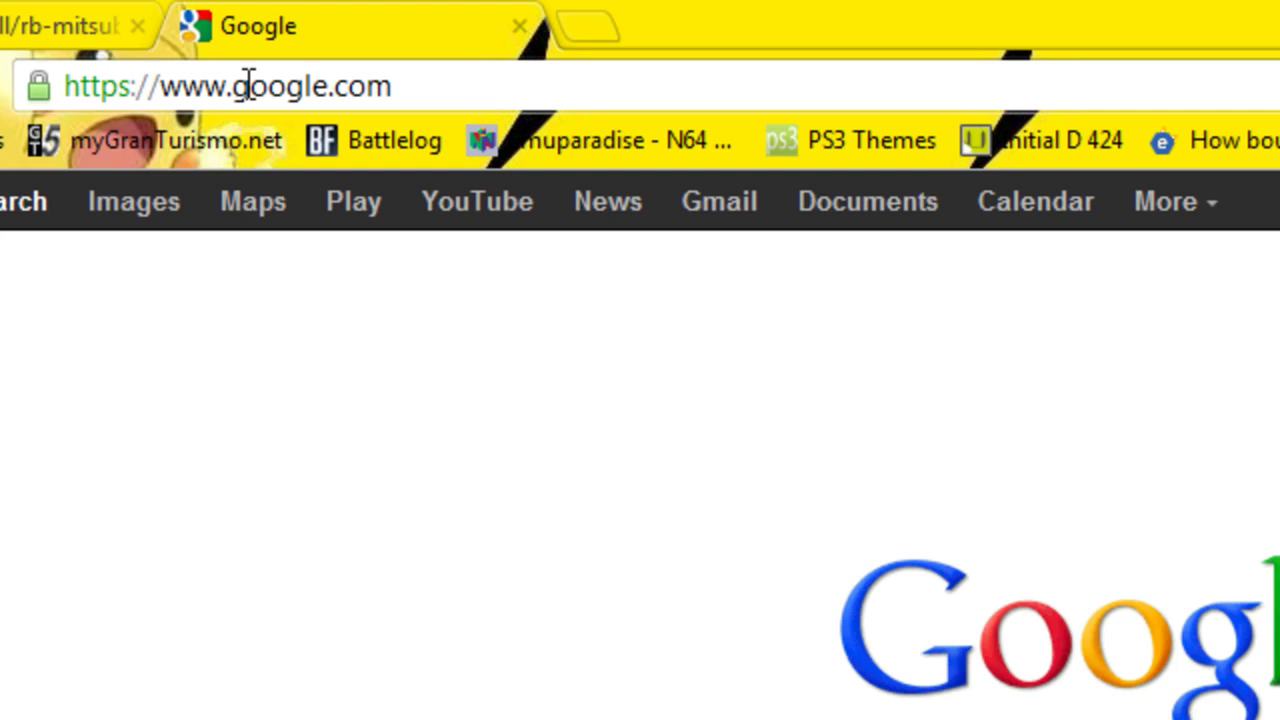
text(lfs skins)
key(Return)
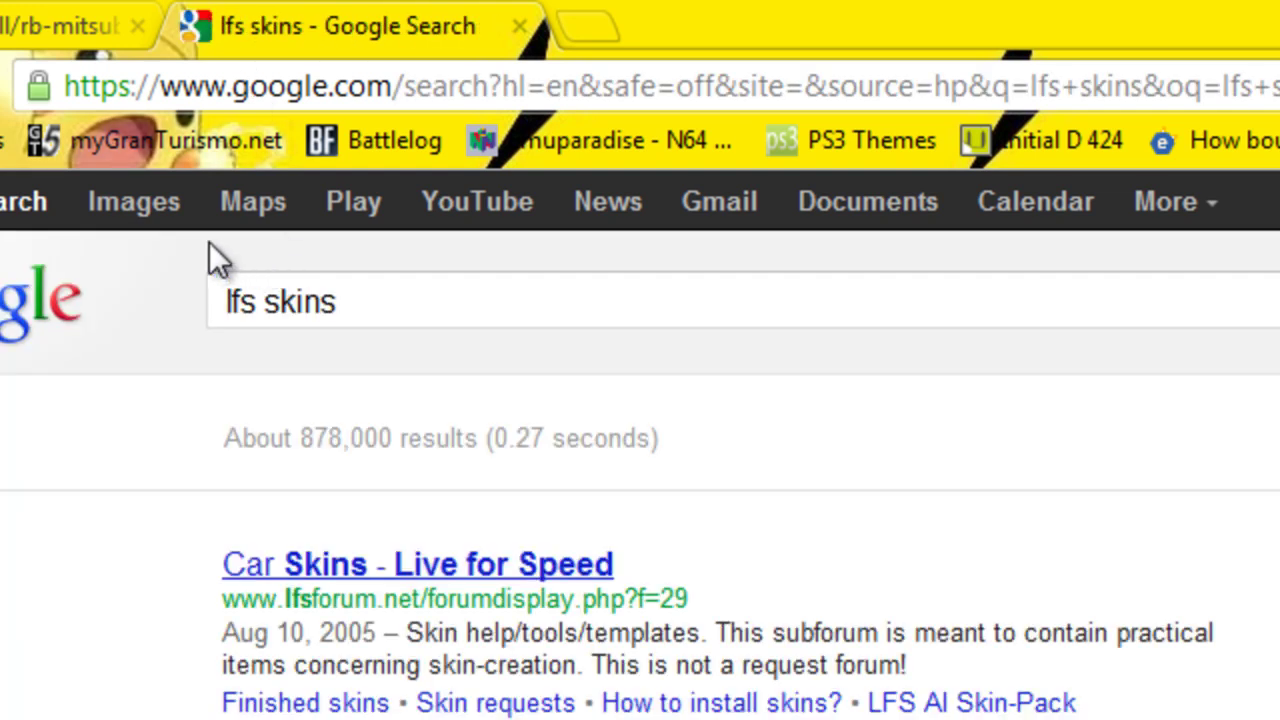
click(140, 212)
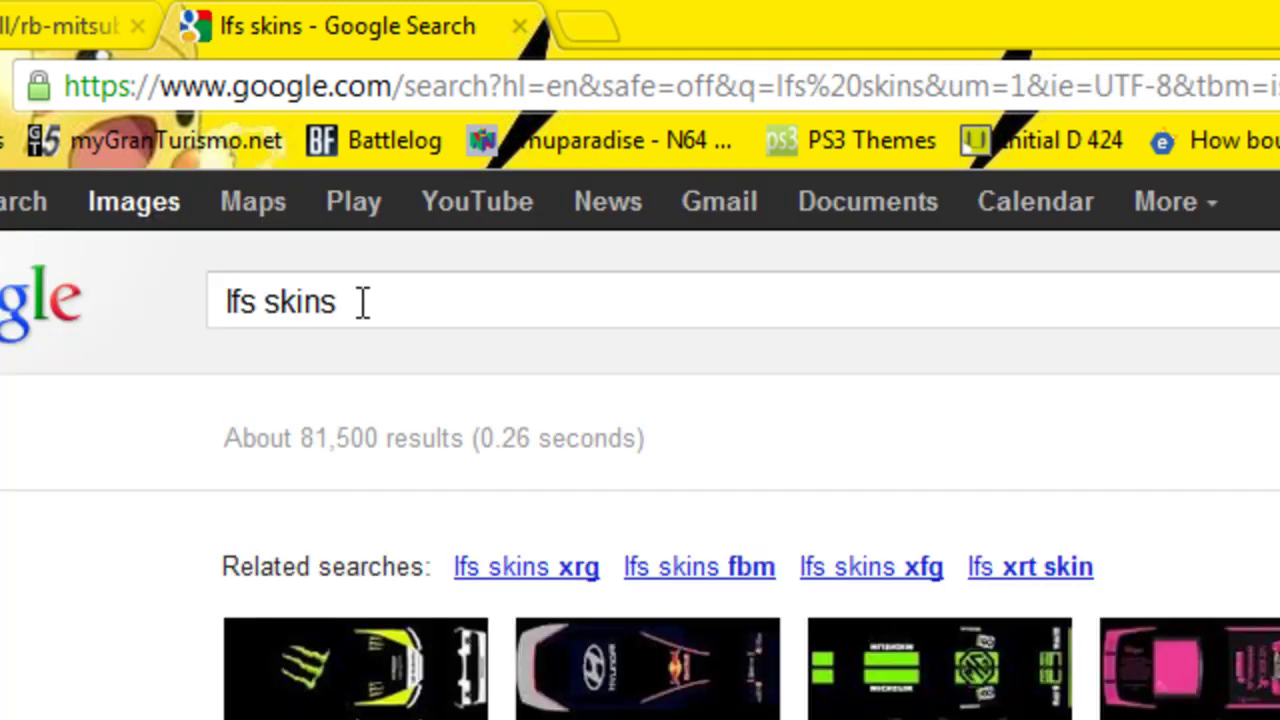
Browse the skin image results and open the red and white XFG_Marlboro.jpg skin.
triple_click(362, 302)
drag(362, 302, 301, 282)
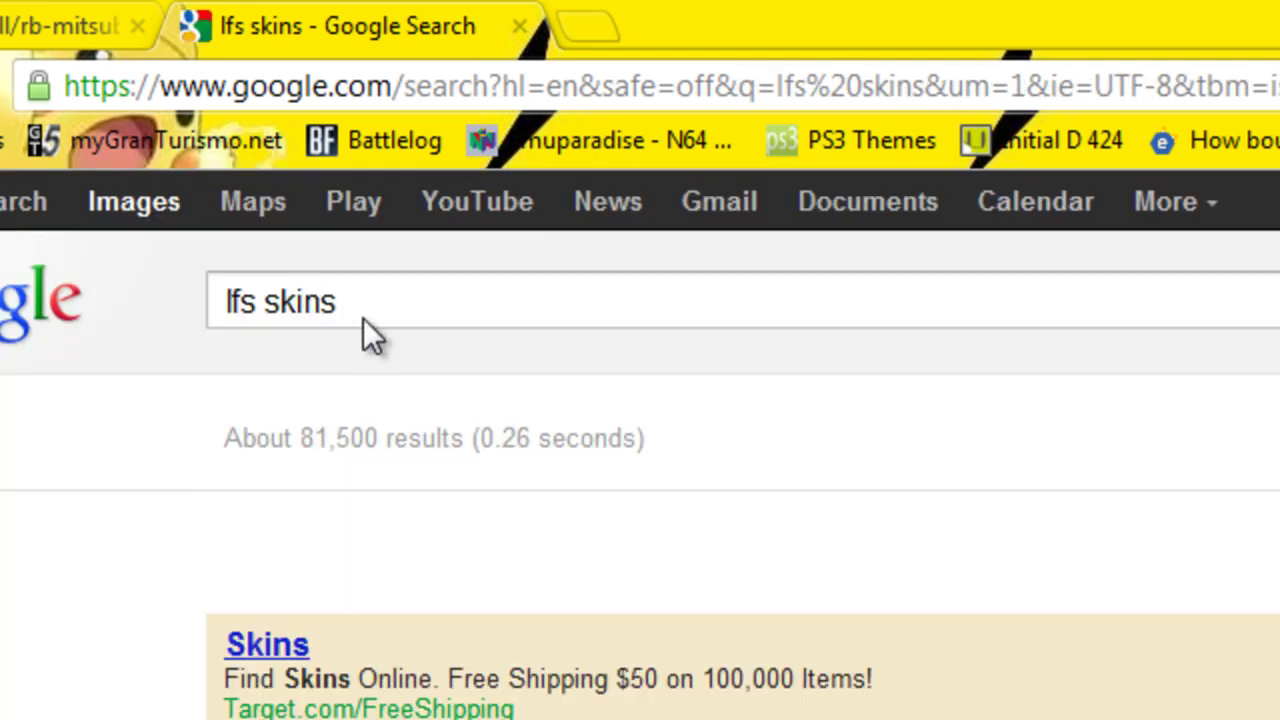
scroll(249, 645, down, 8)
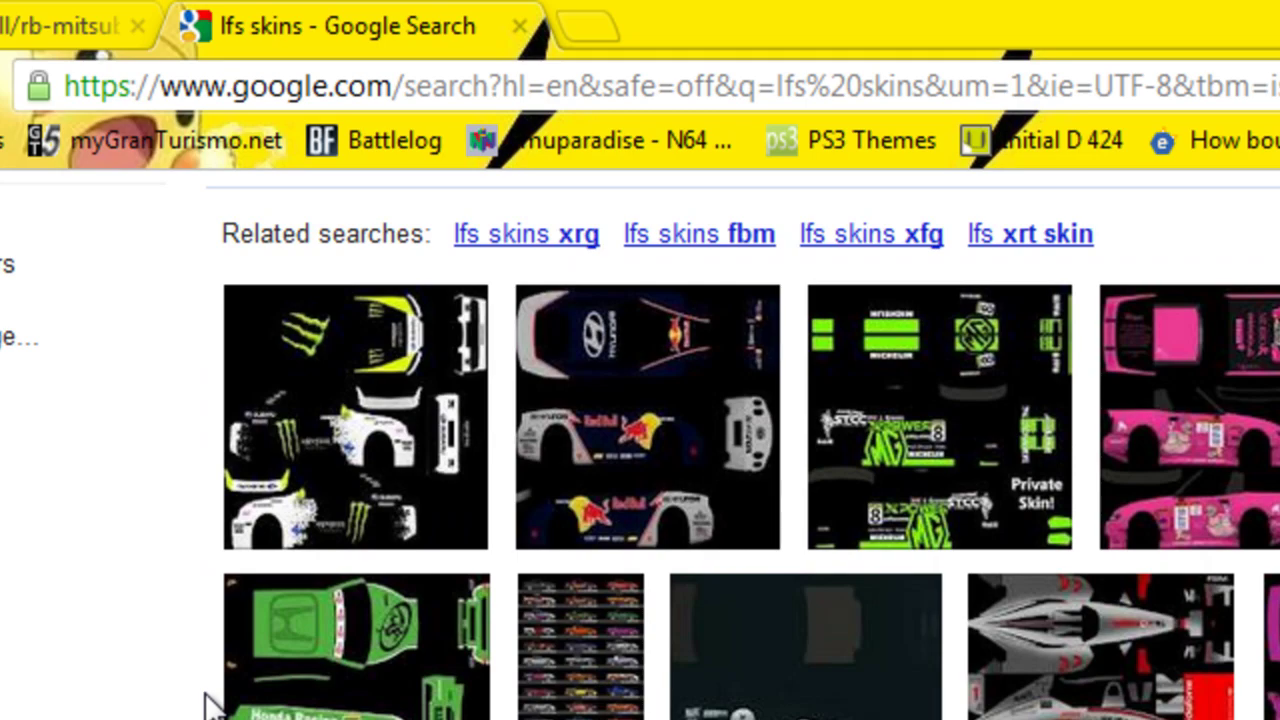
scroll(207, 707, down, 6)
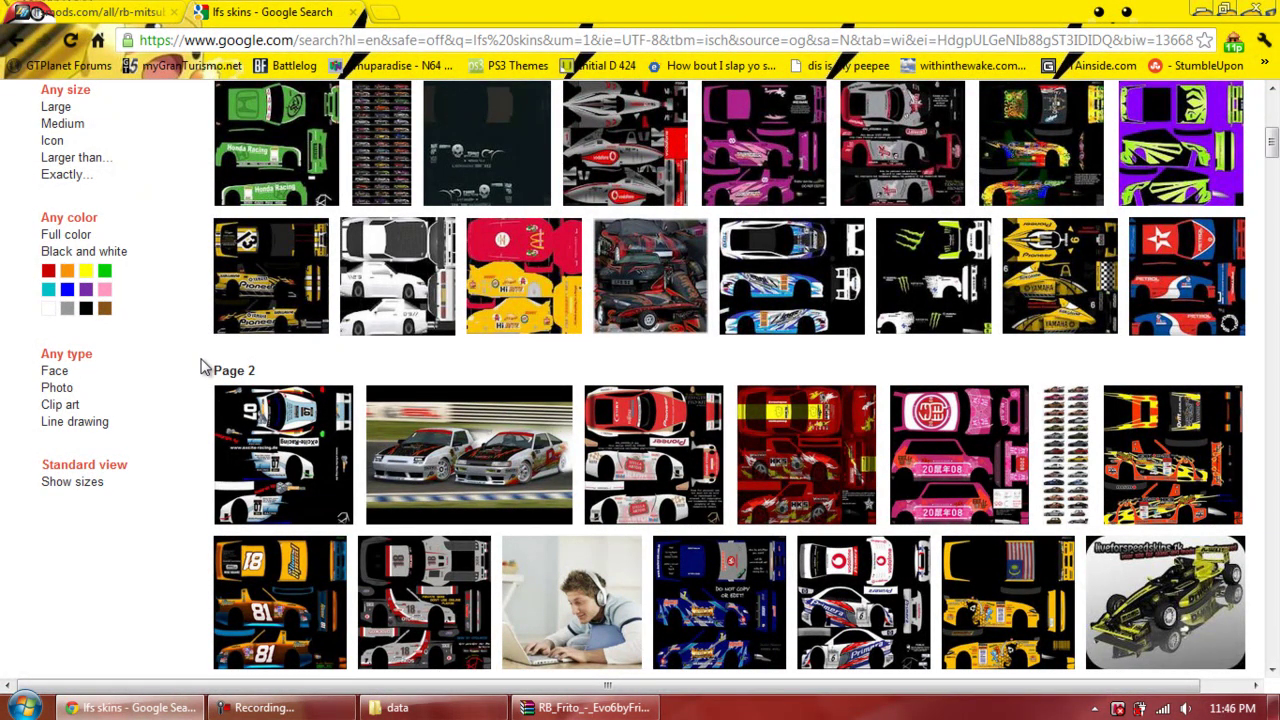
scroll(207, 369, down, 1)
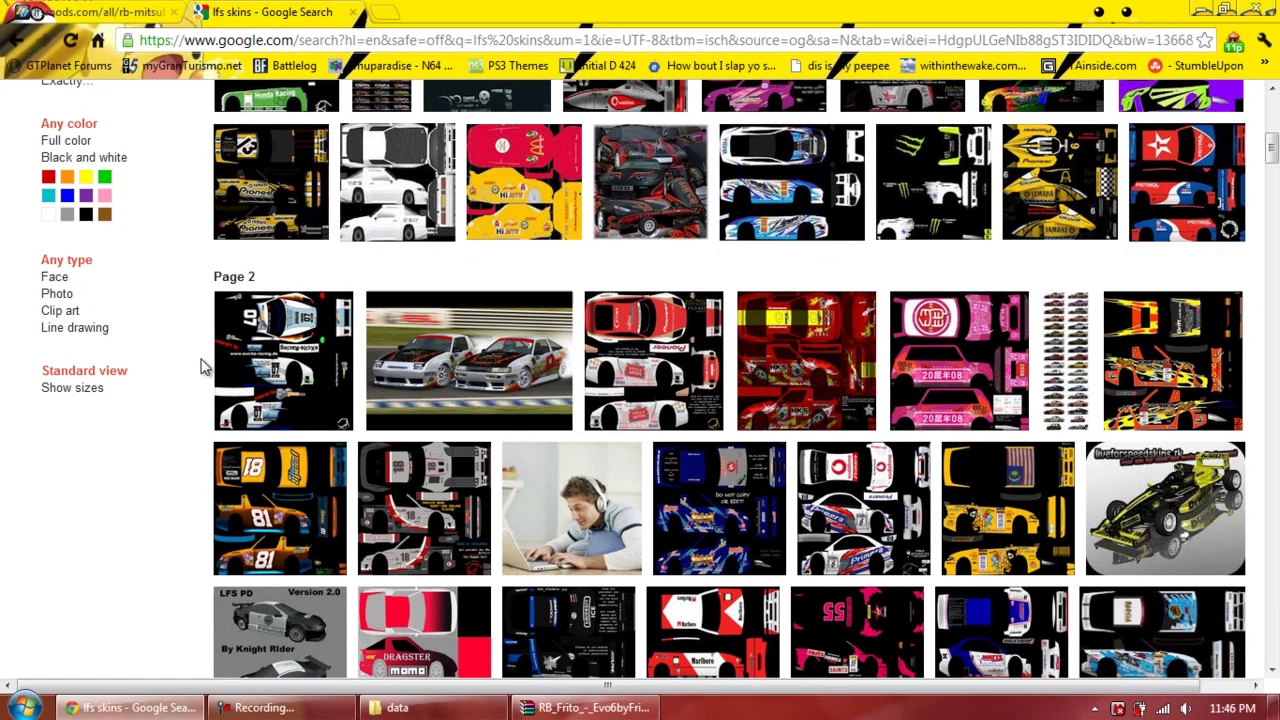
scroll(200, 367, down, 2)
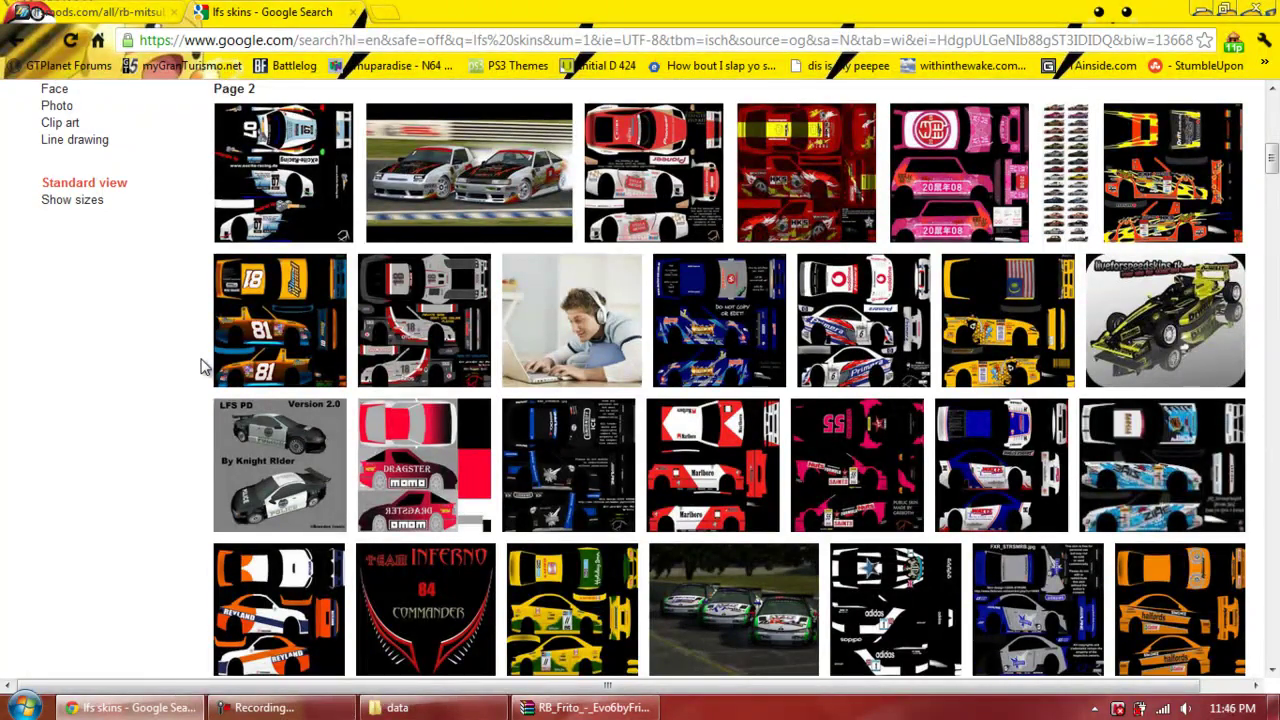
mouse_move(713, 468)
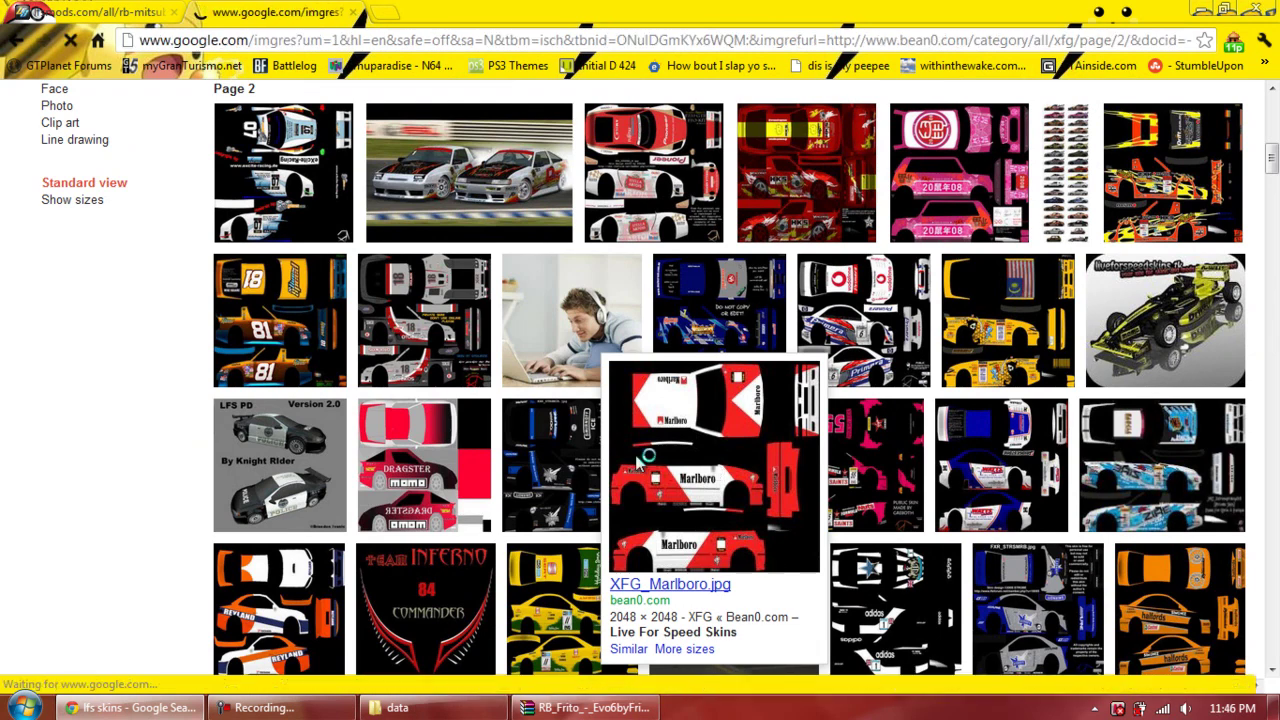
click(713, 468)
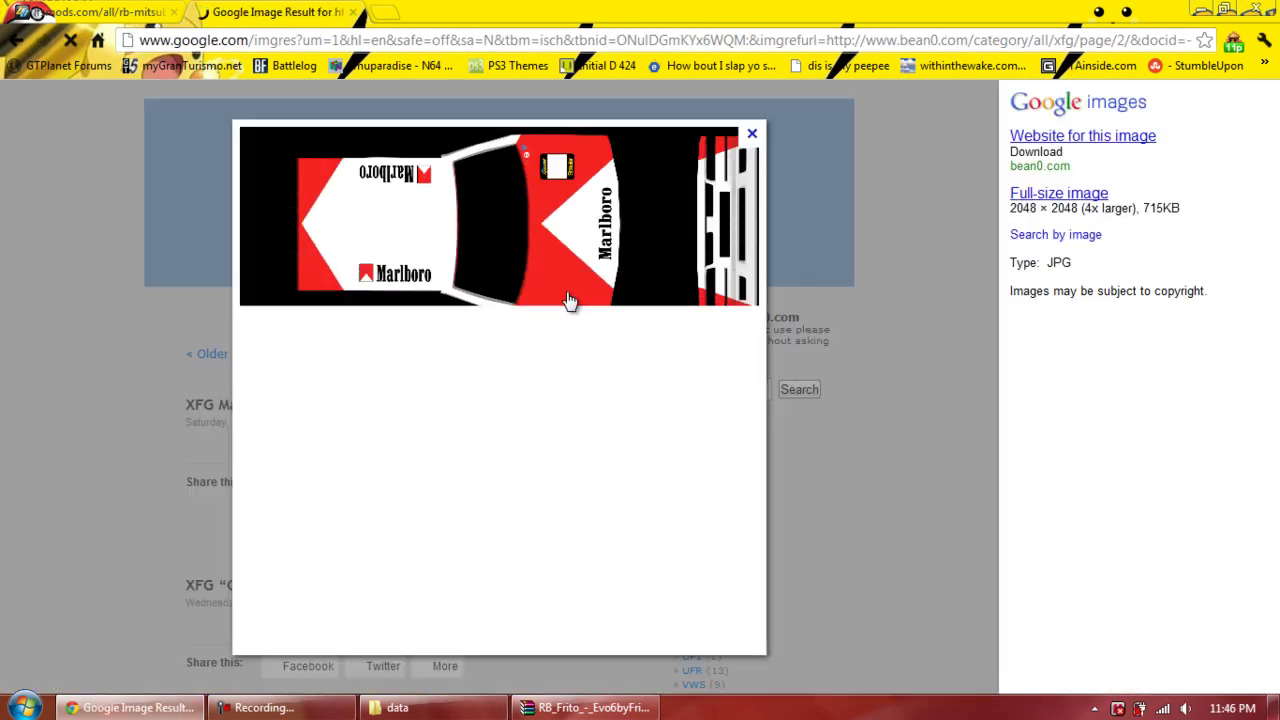
Save the skin image as the JPEG file XFG_Marlboro in the C:\LFS\data\skins folder.
right_click(567, 298)
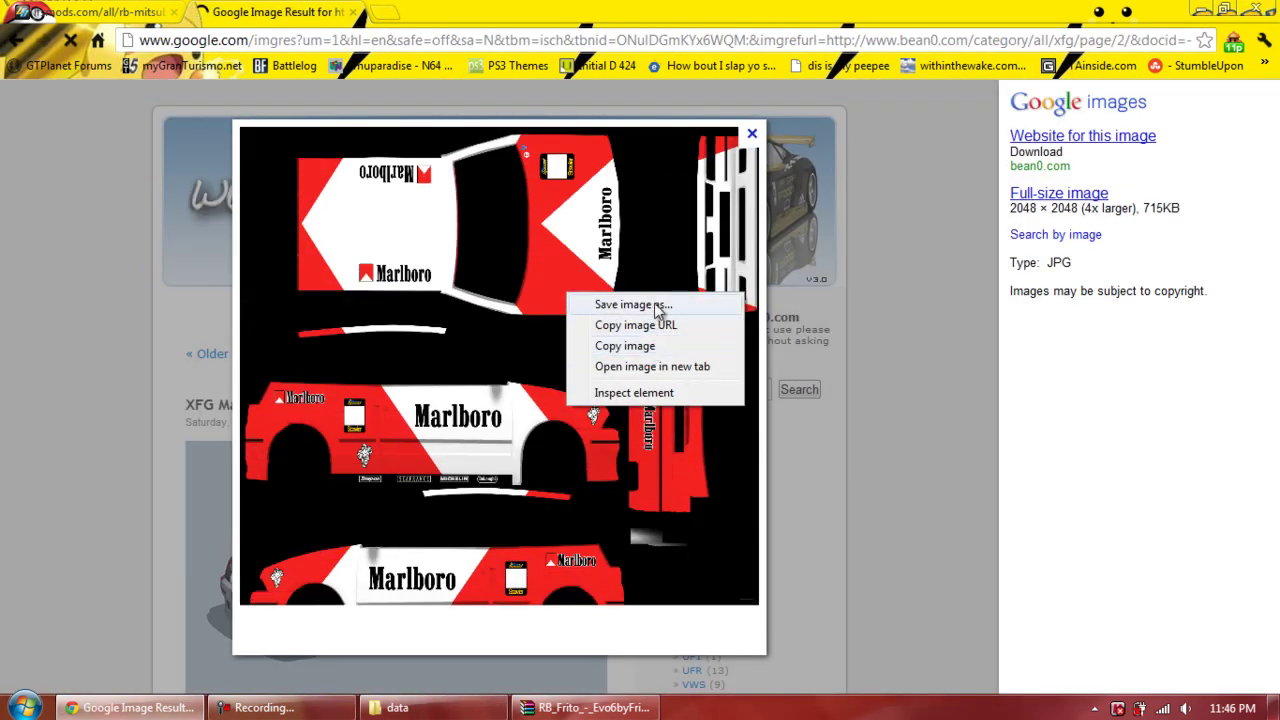
click(634, 305)
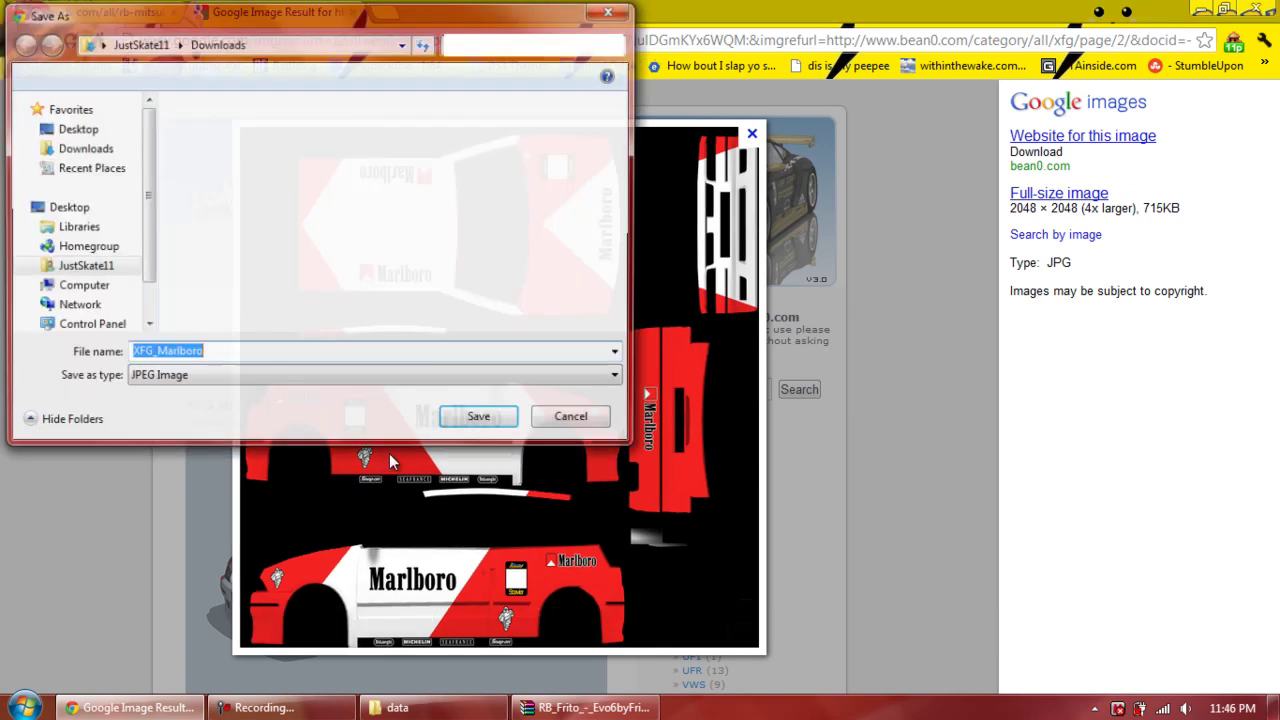
drag(145, 180, 145, 262)
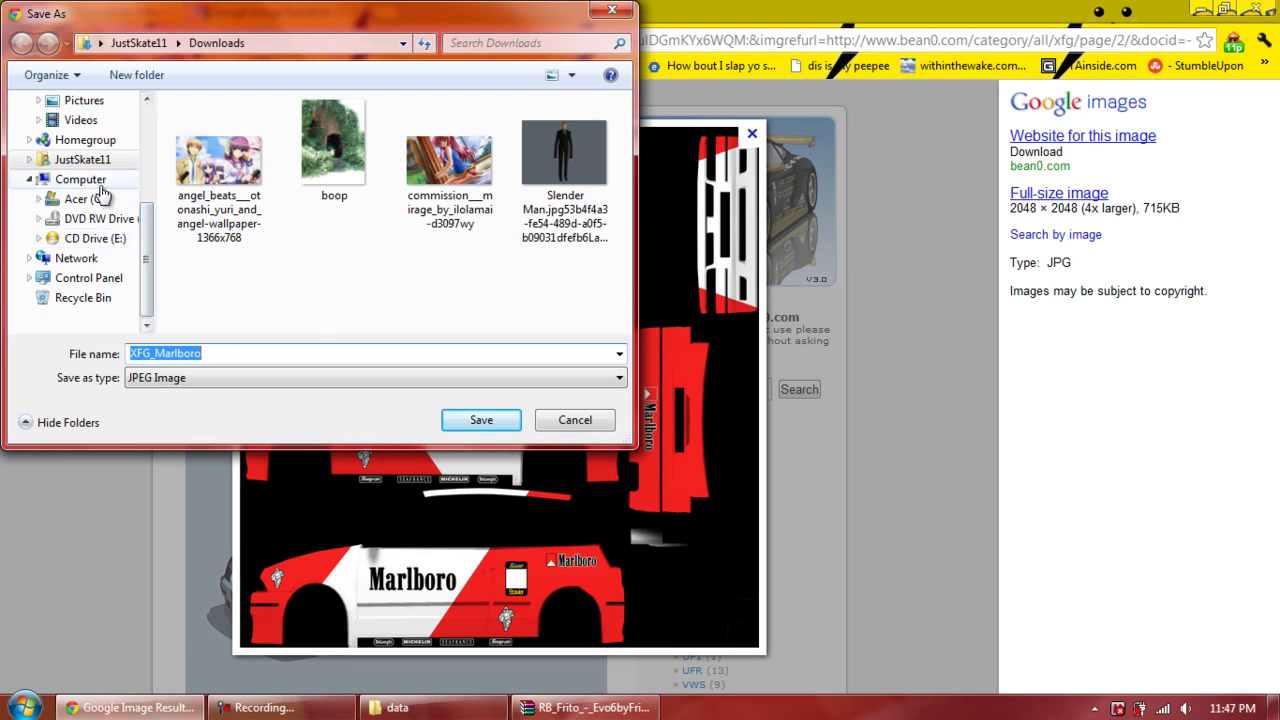
click(86, 199)
click(90, 201)
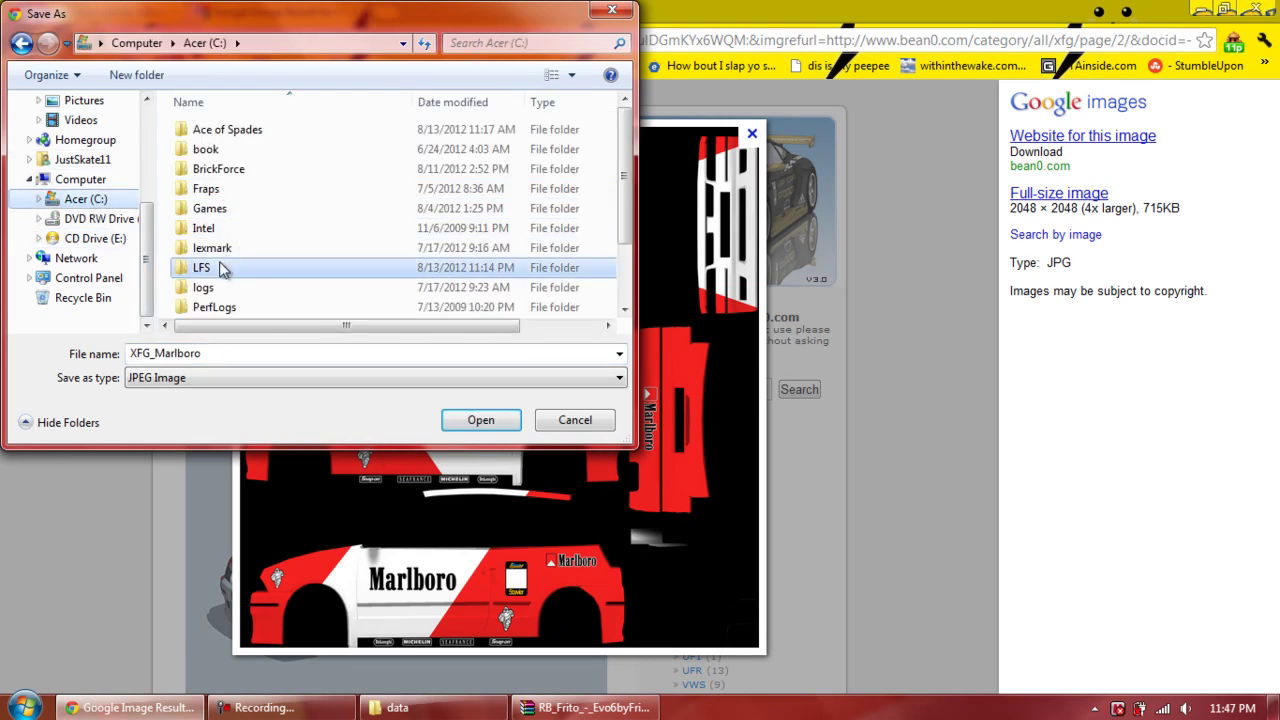
double_click(305, 266)
double_click(208, 128)
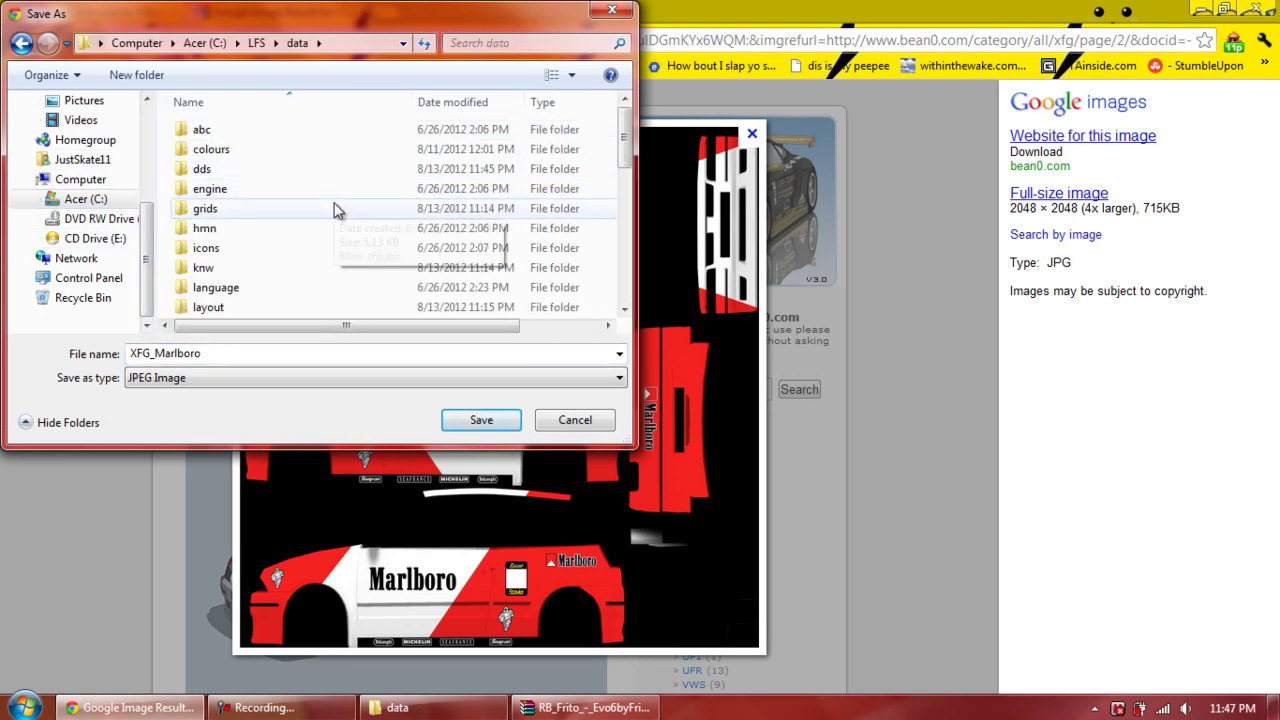
scroll(333, 235, down, 2)
scroll(330, 231, down, 4)
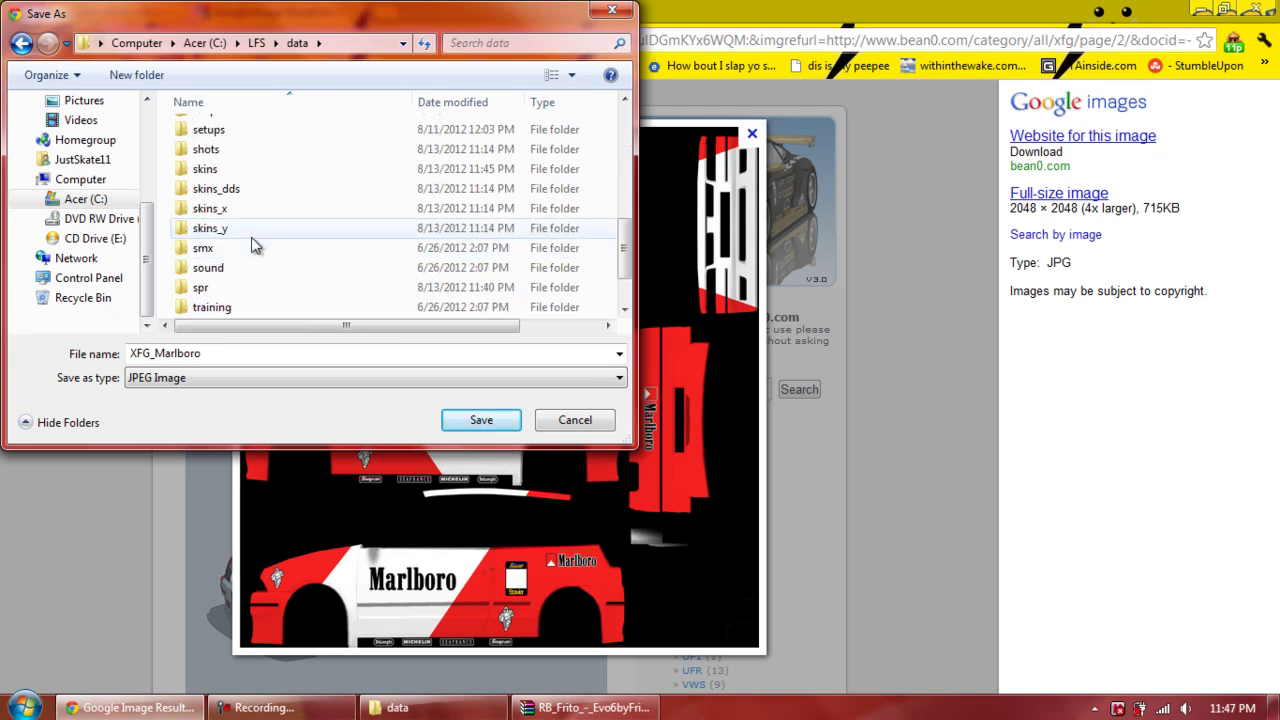
double_click(238, 168)
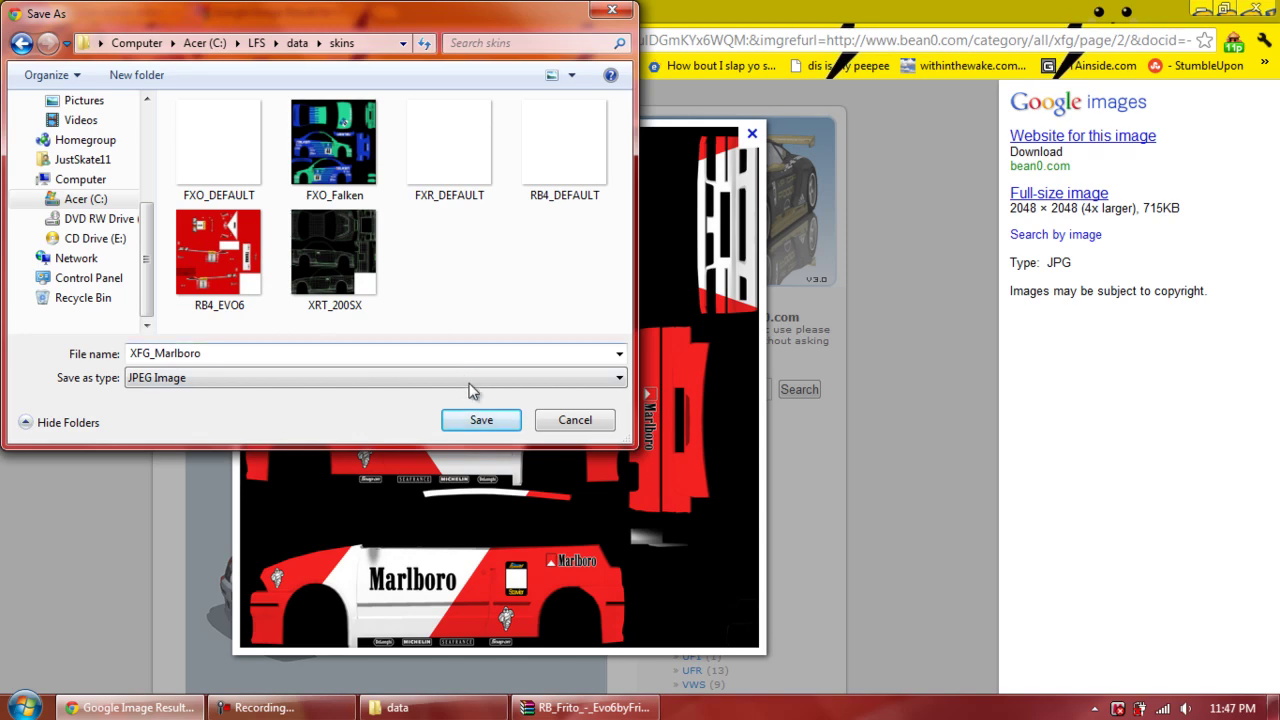
click(478, 421)
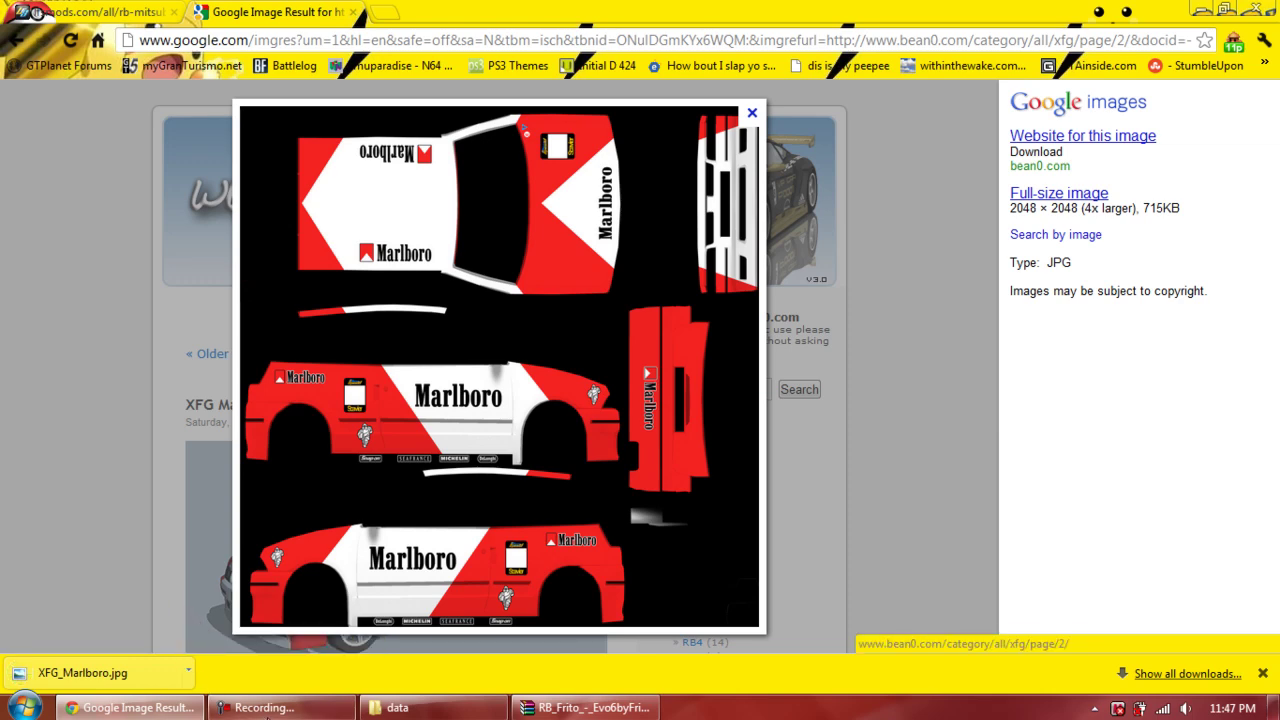
Launch Live for Speed from the desktop, maximize it and enter Hot Lapping on the Fern Bay Gold track with Cloudy Sunset weather.
click(1274, 707)
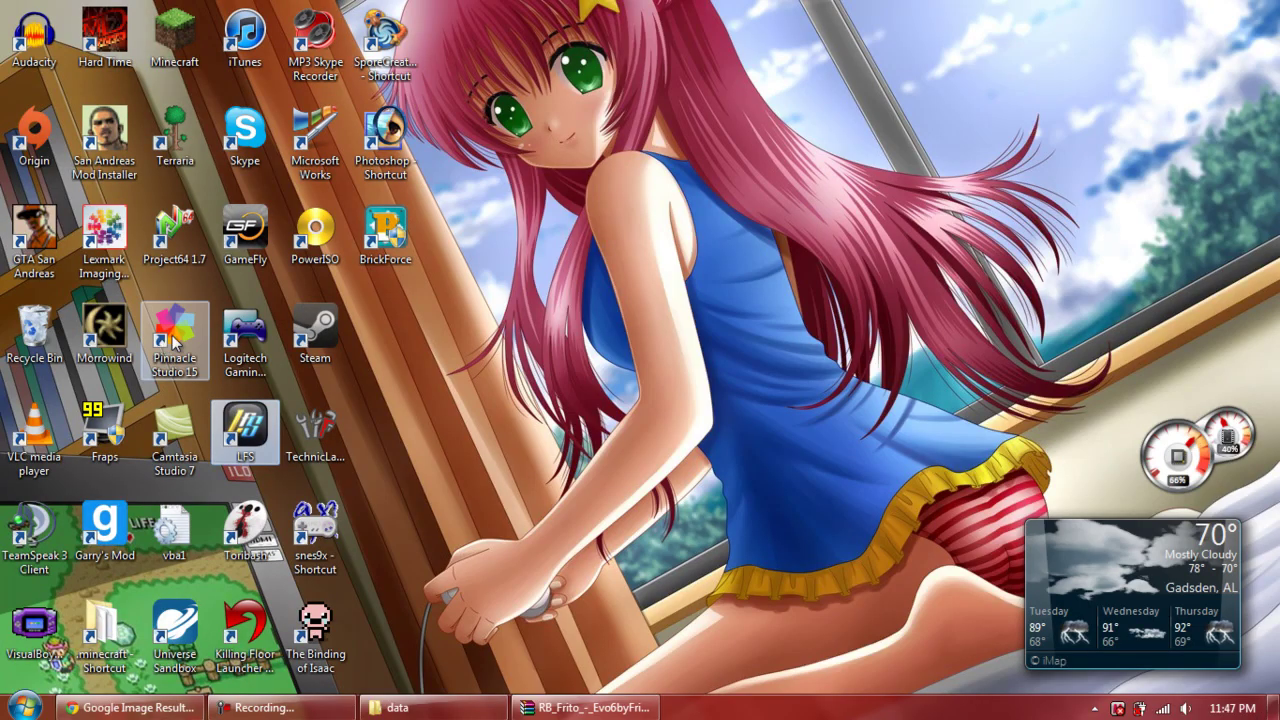
double_click(245, 425)
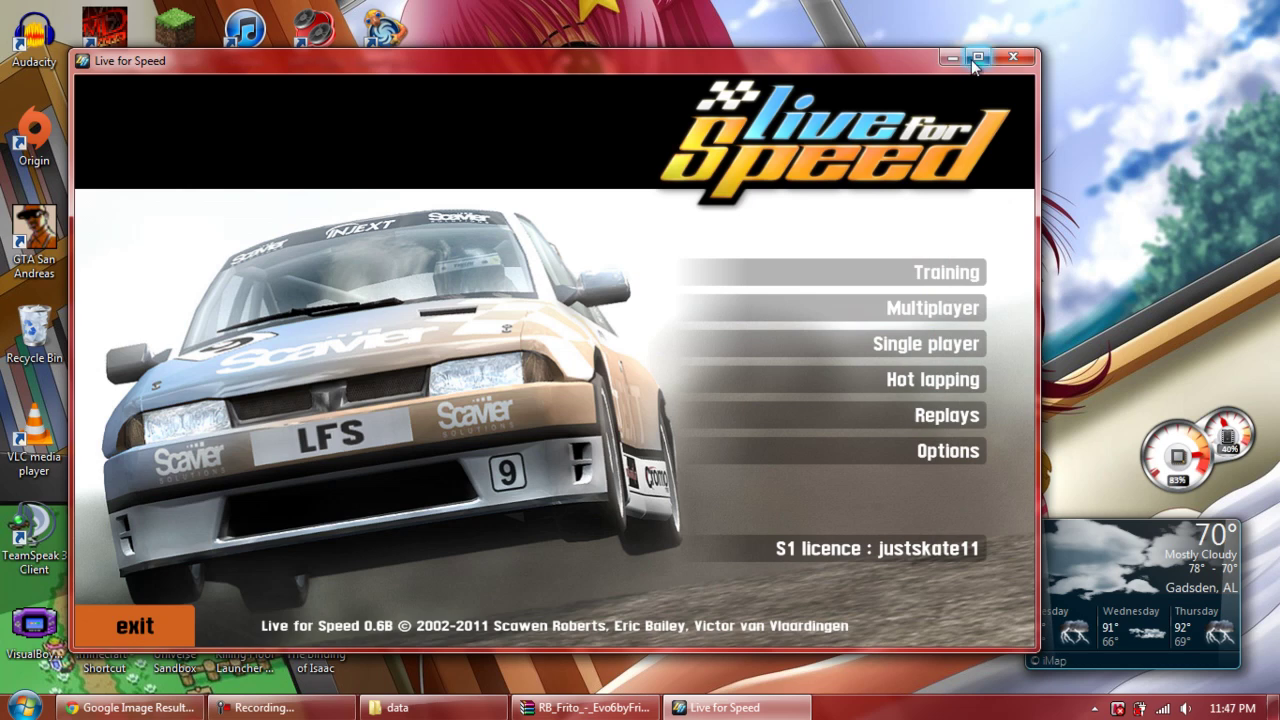
click(977, 58)
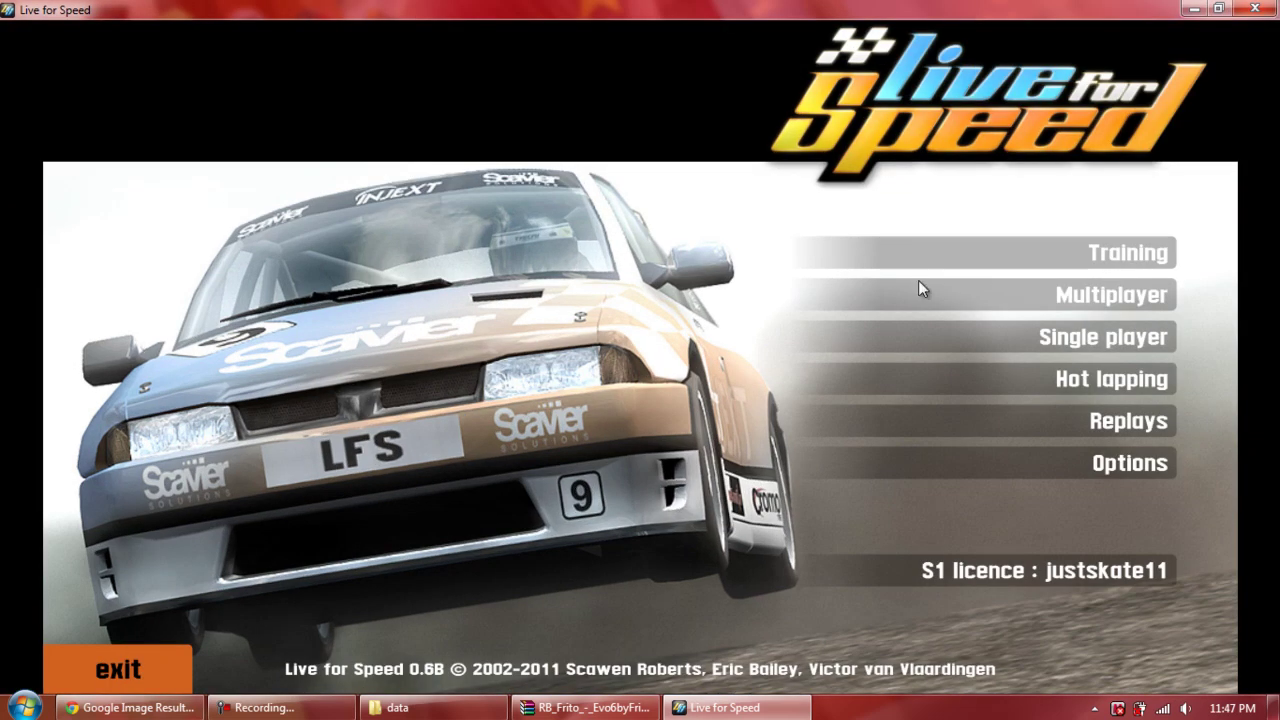
click(1100, 377)
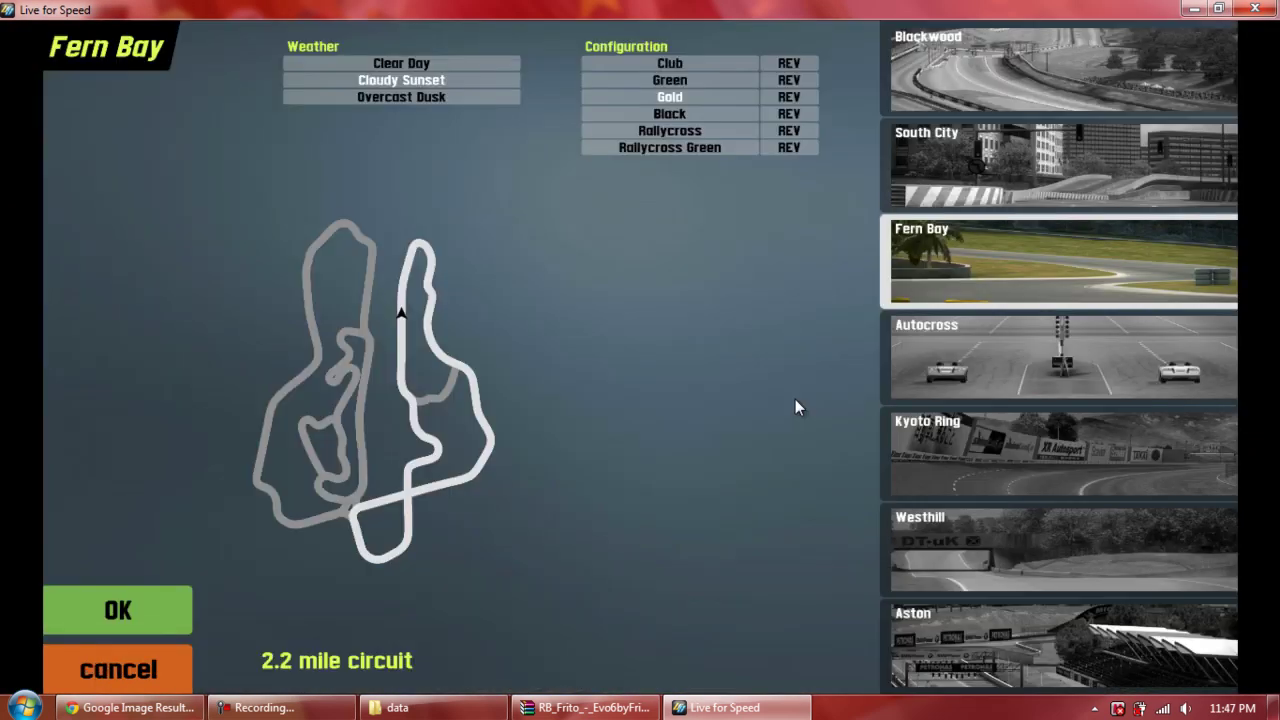
click(112, 622)
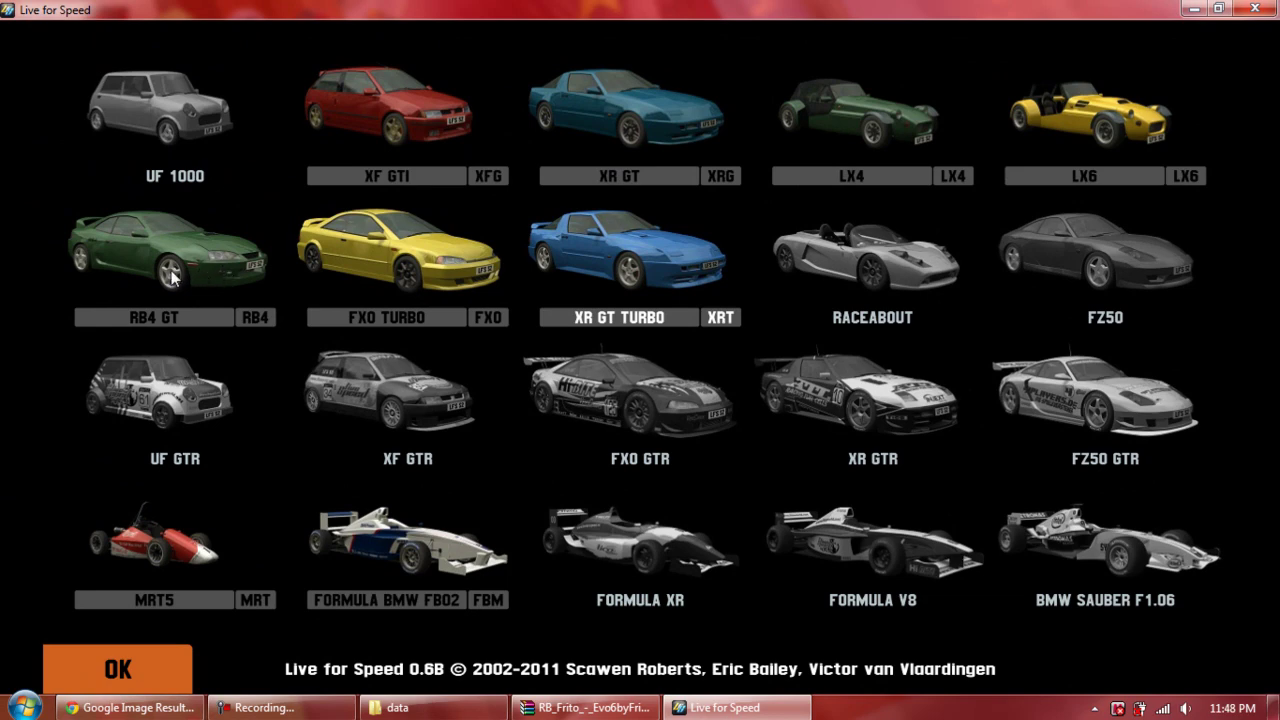
Choose the RB4 GT and show its colour settings.
click(173, 277)
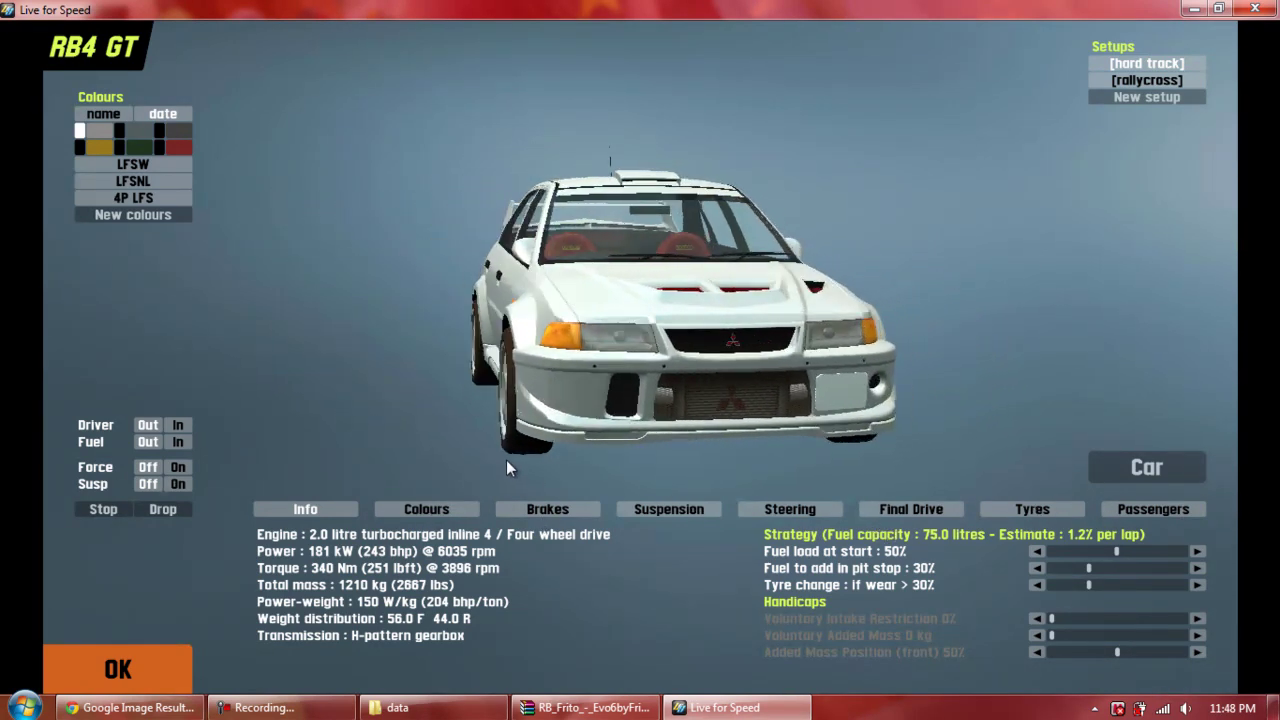
click(426, 509)
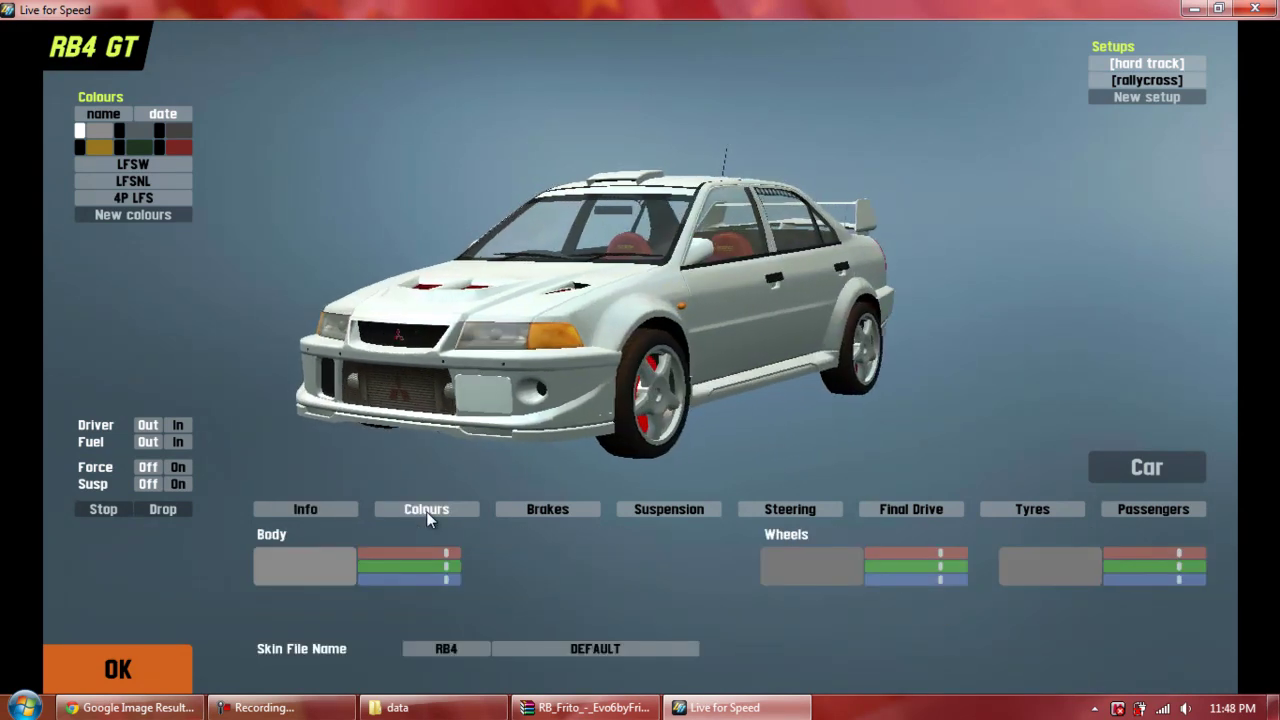
Try to change the skin file of the RB4 GT's built-in default colours.
click(577, 648)
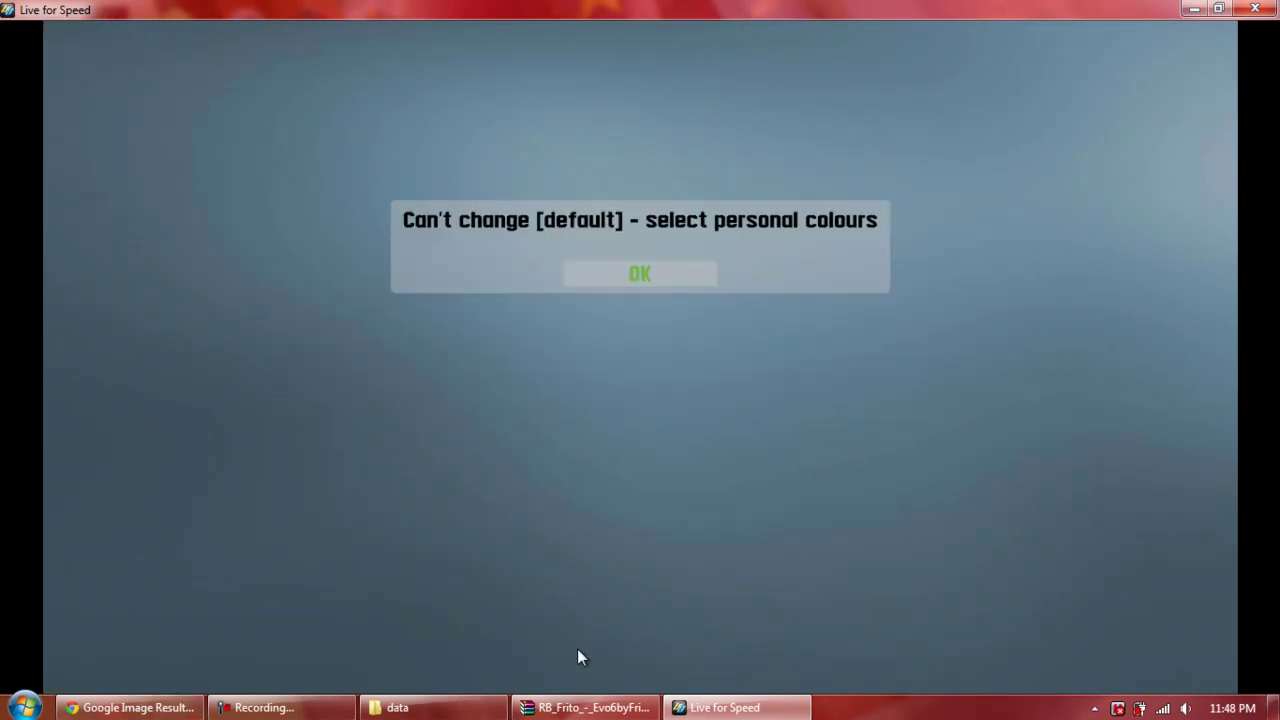
click(643, 283)
click(471, 647)
click(678, 277)
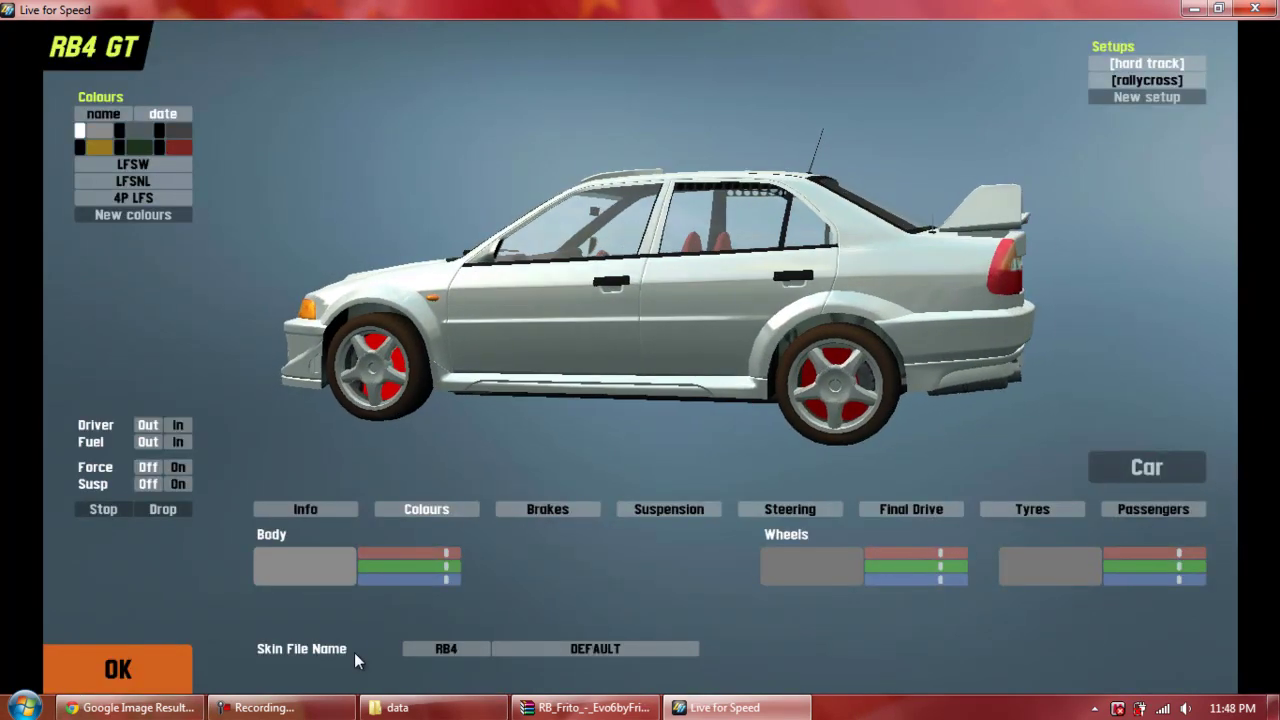
Create new colours for the RB4 GT from the RB4_DEFAULT skin and change their skin to RB4_EVO6.
click(130, 214)
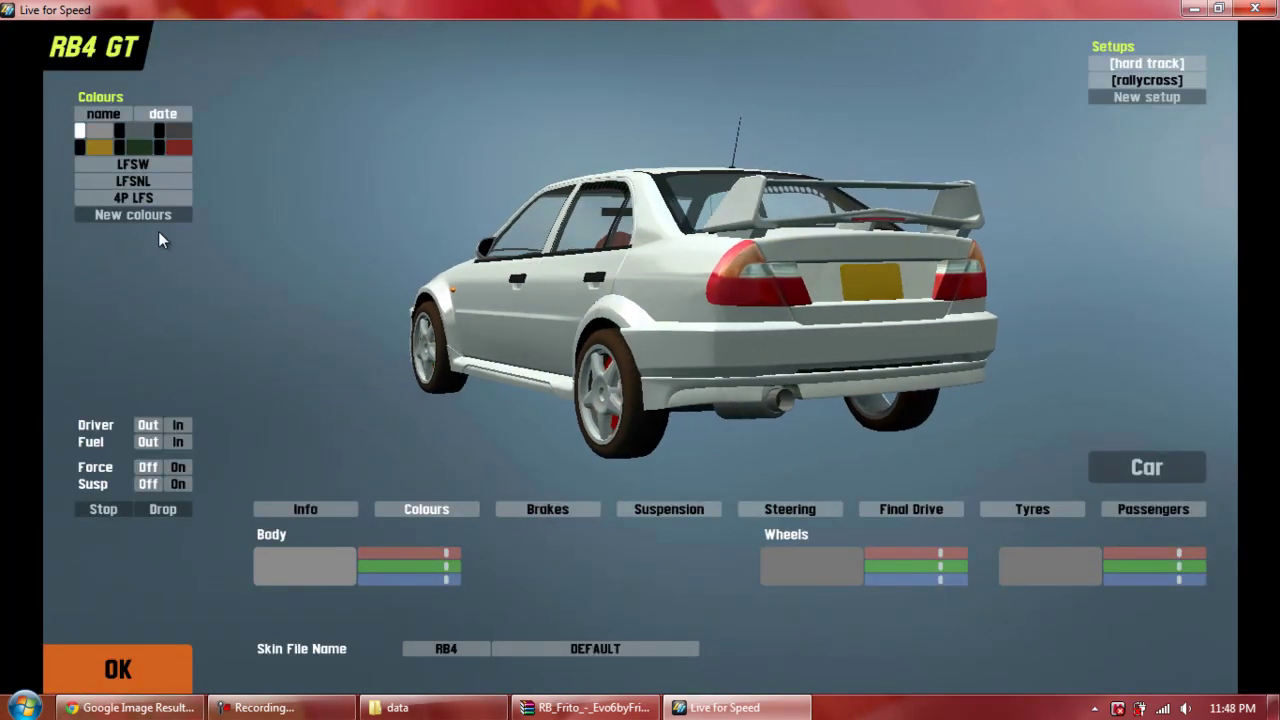
click(966, 71)
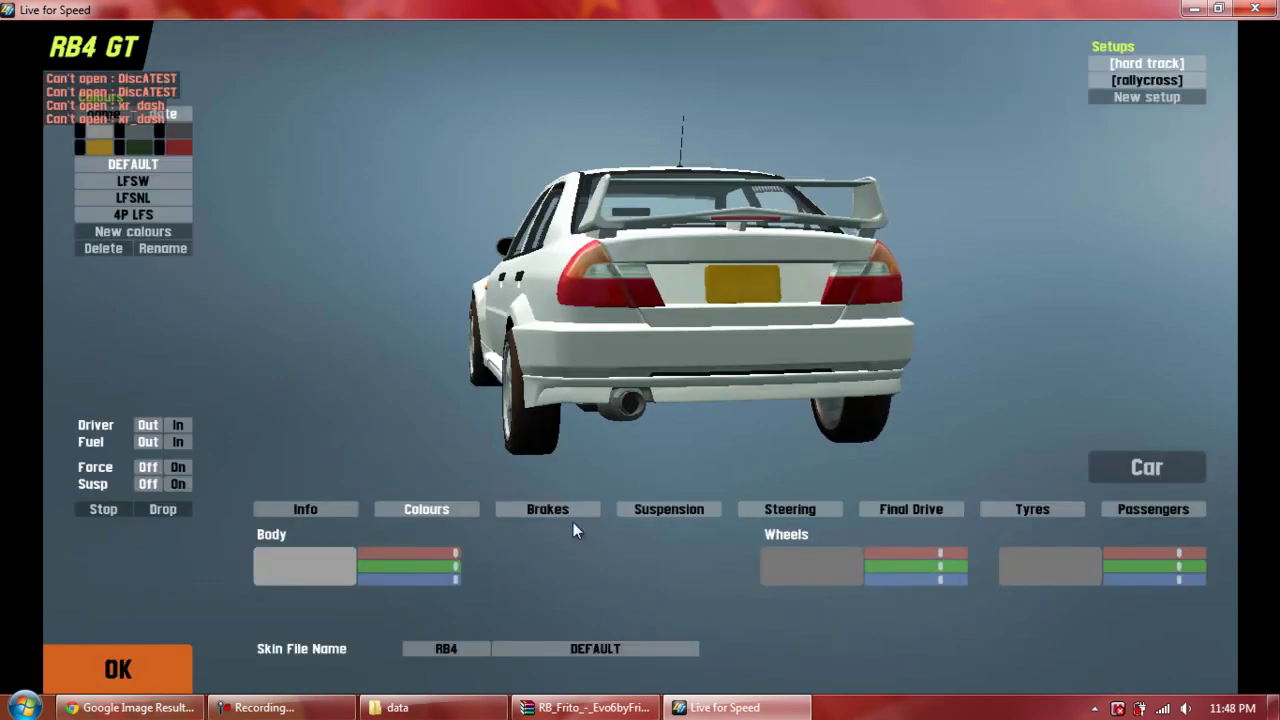
click(473, 650)
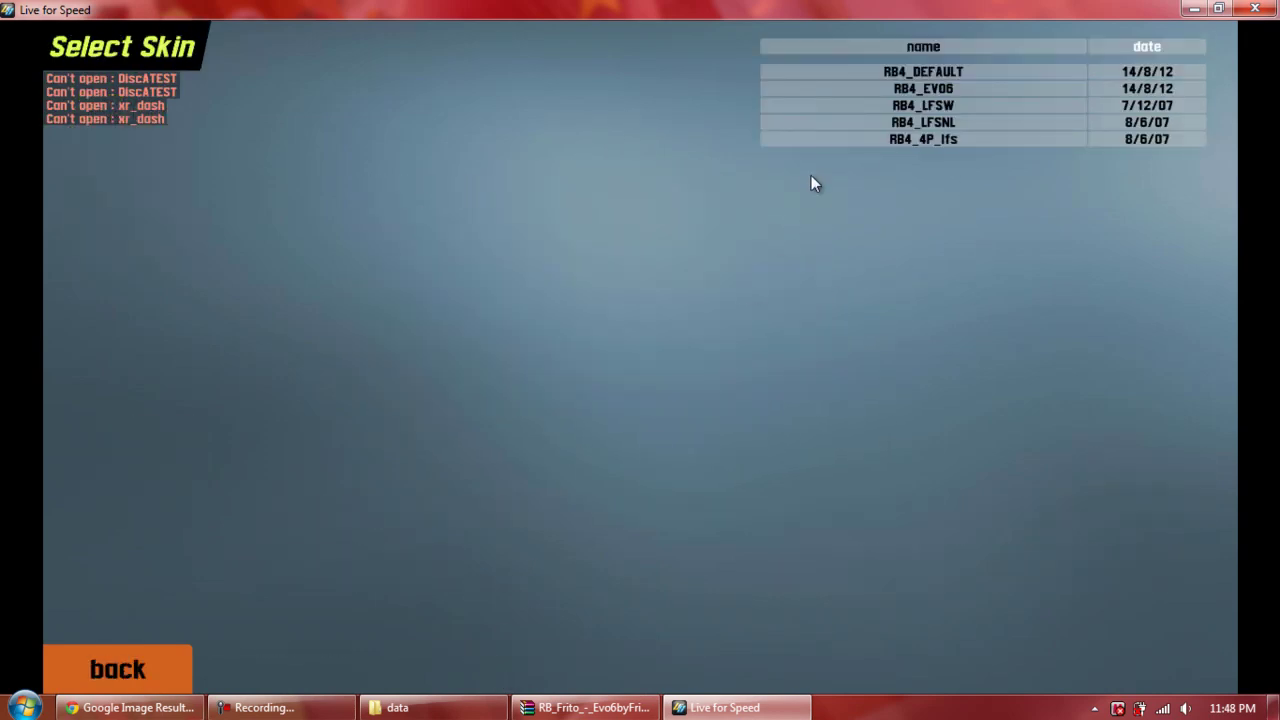
click(970, 89)
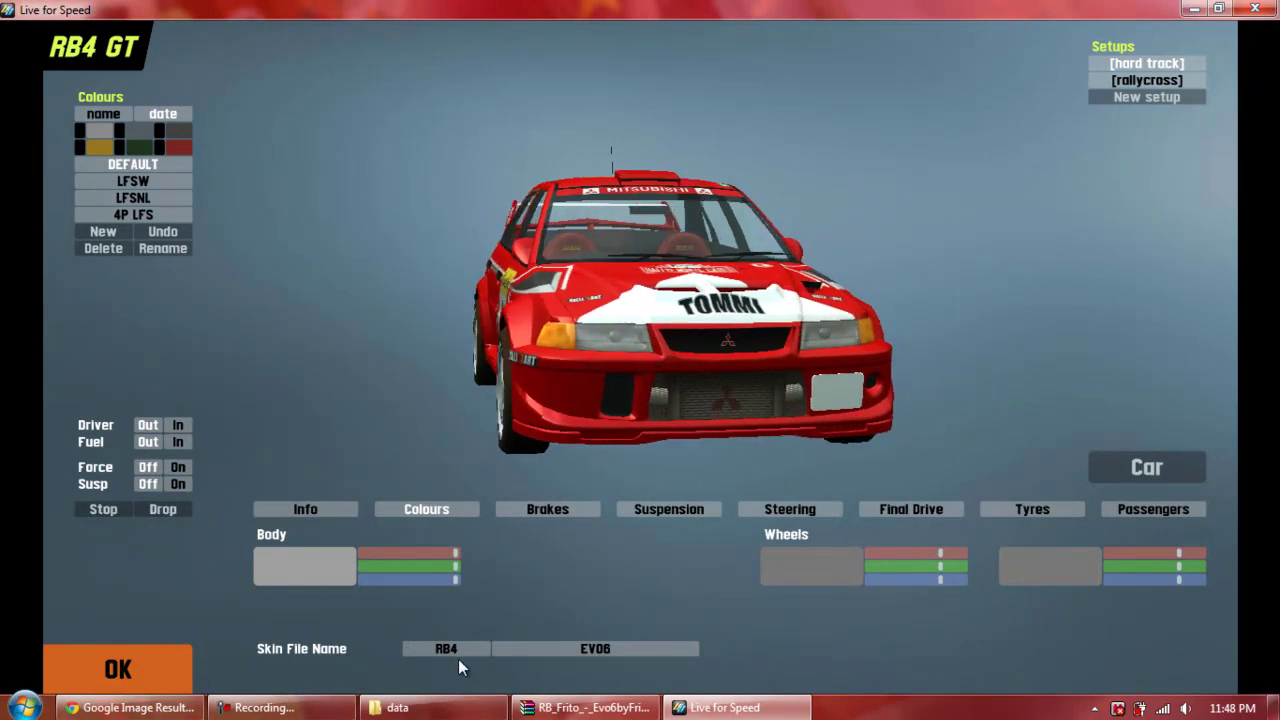
click(461, 650)
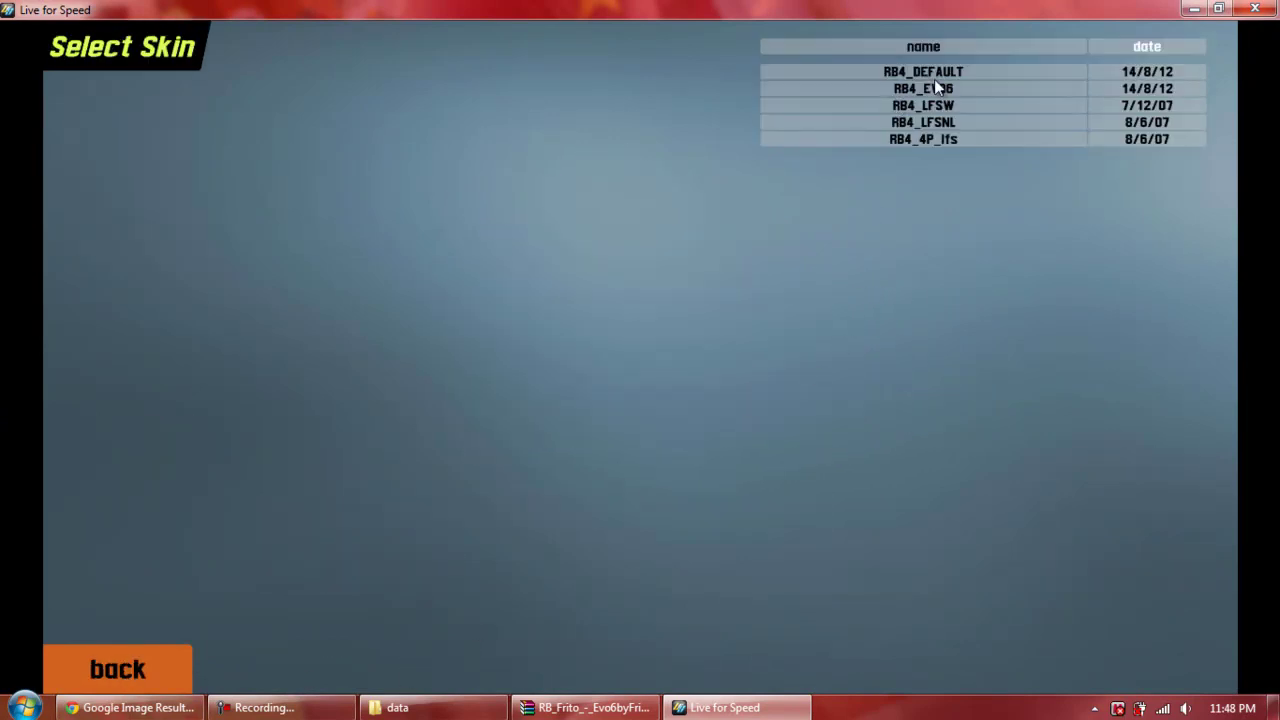
click(130, 671)
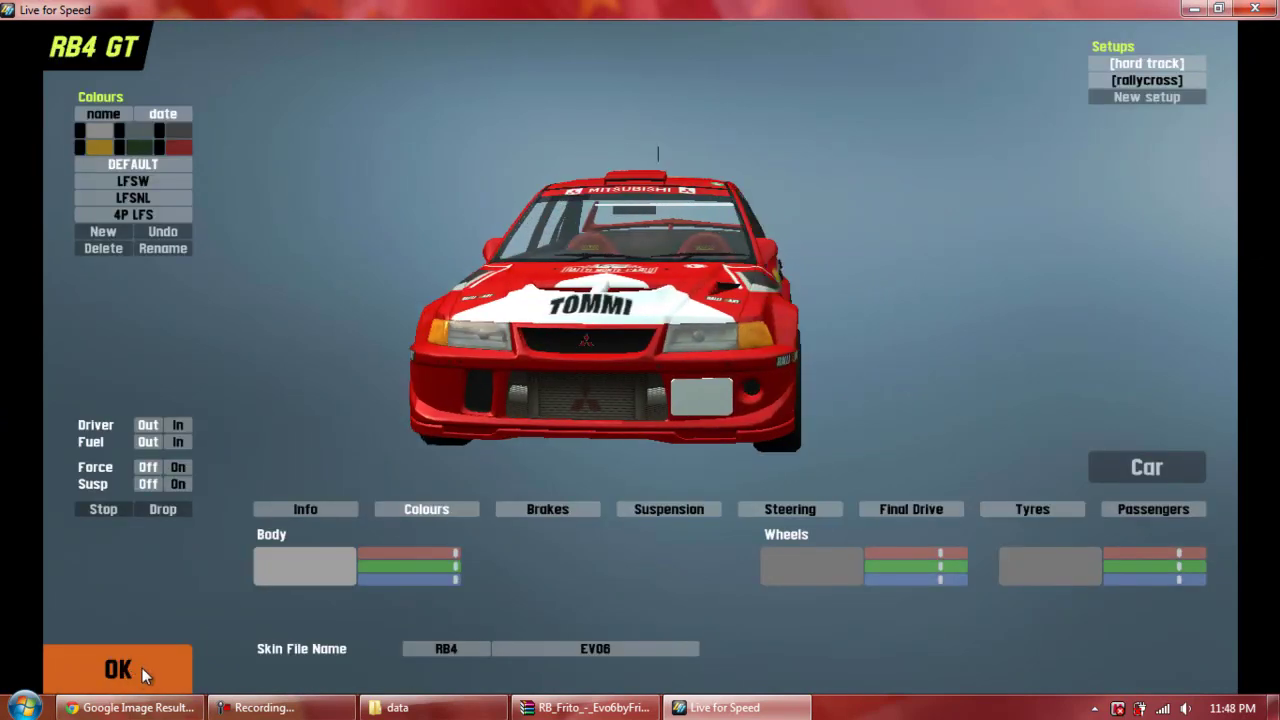
click(136, 669)
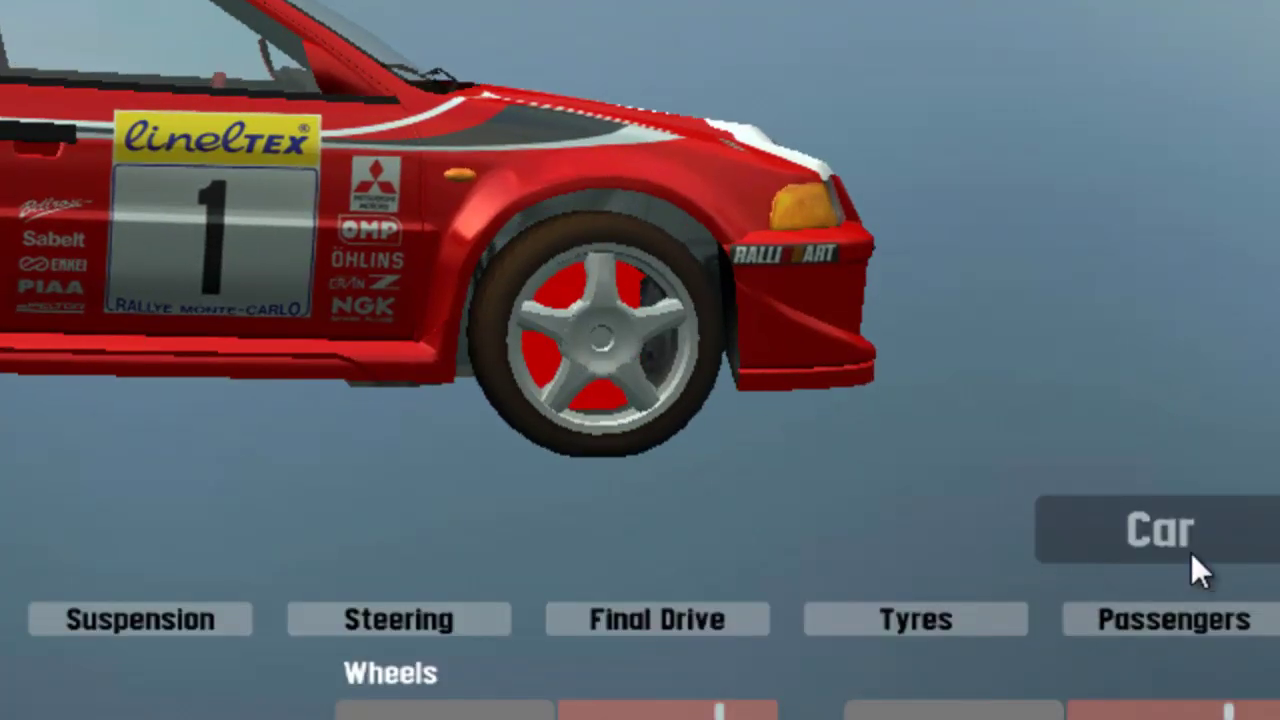
Switch the car to the FXO Turbo and set its skin to FXO_BHM.
click(1191, 552)
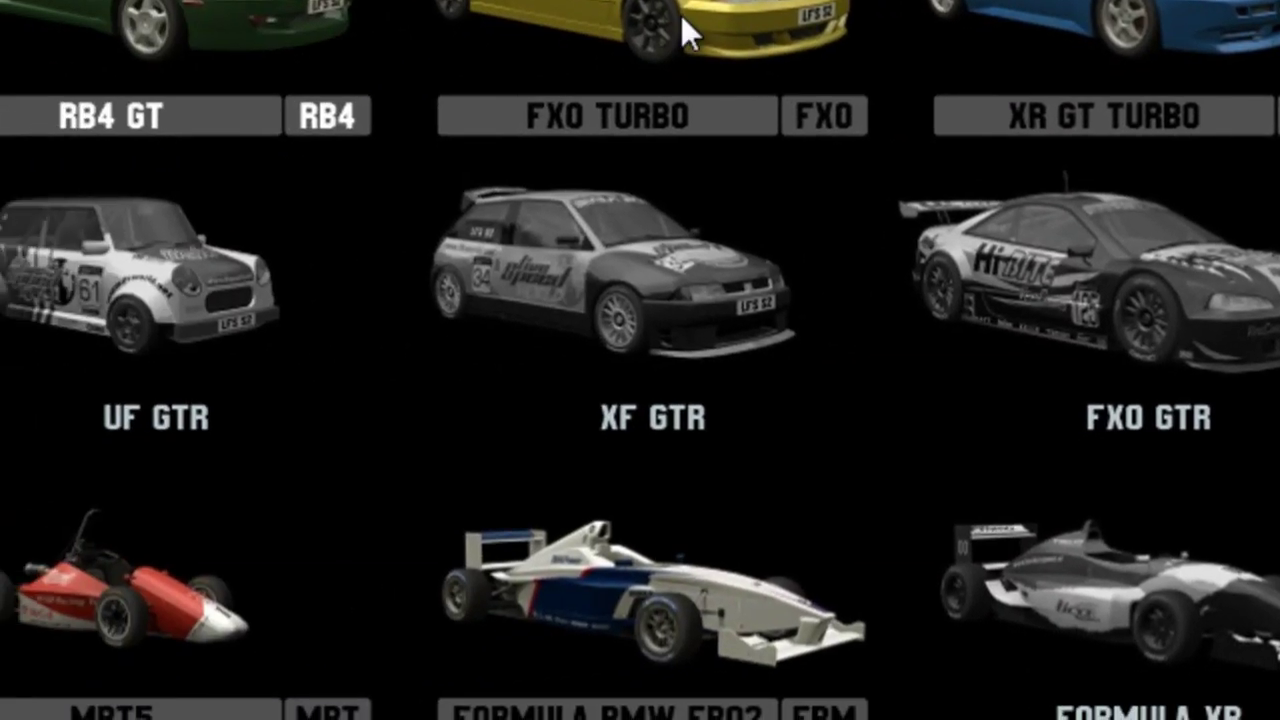
click(655, 15)
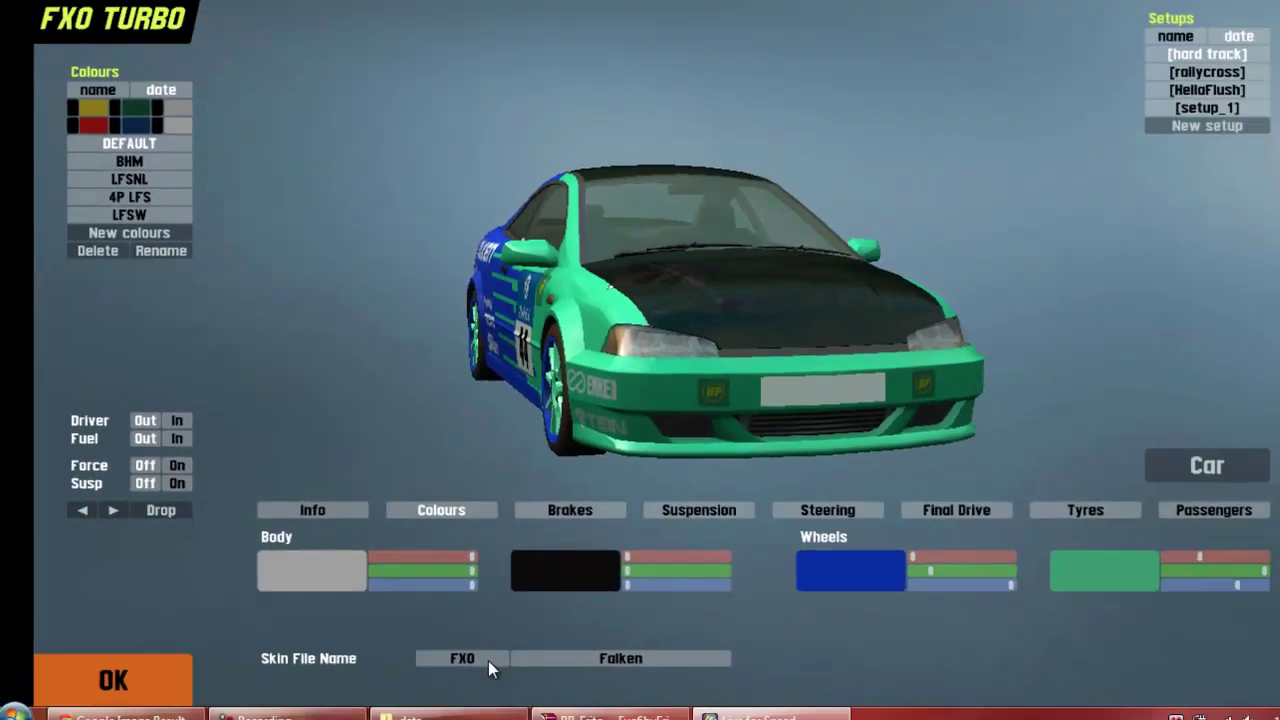
click(488, 660)
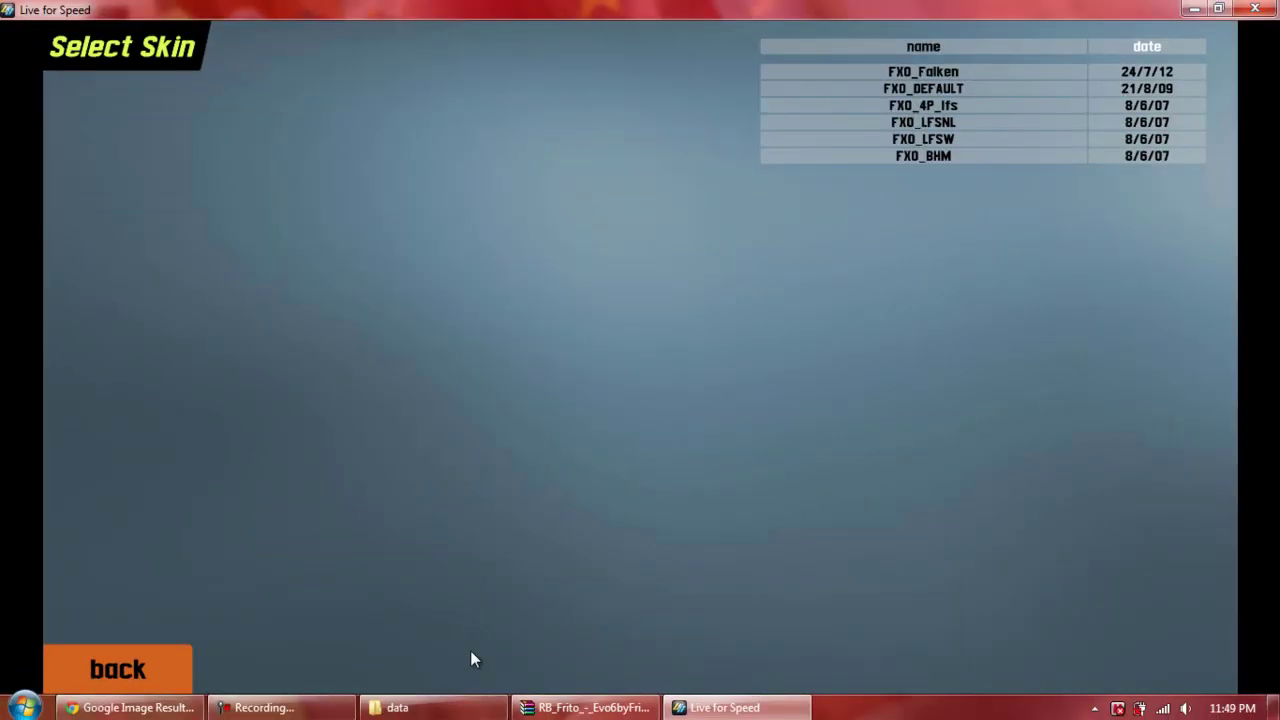
click(953, 155)
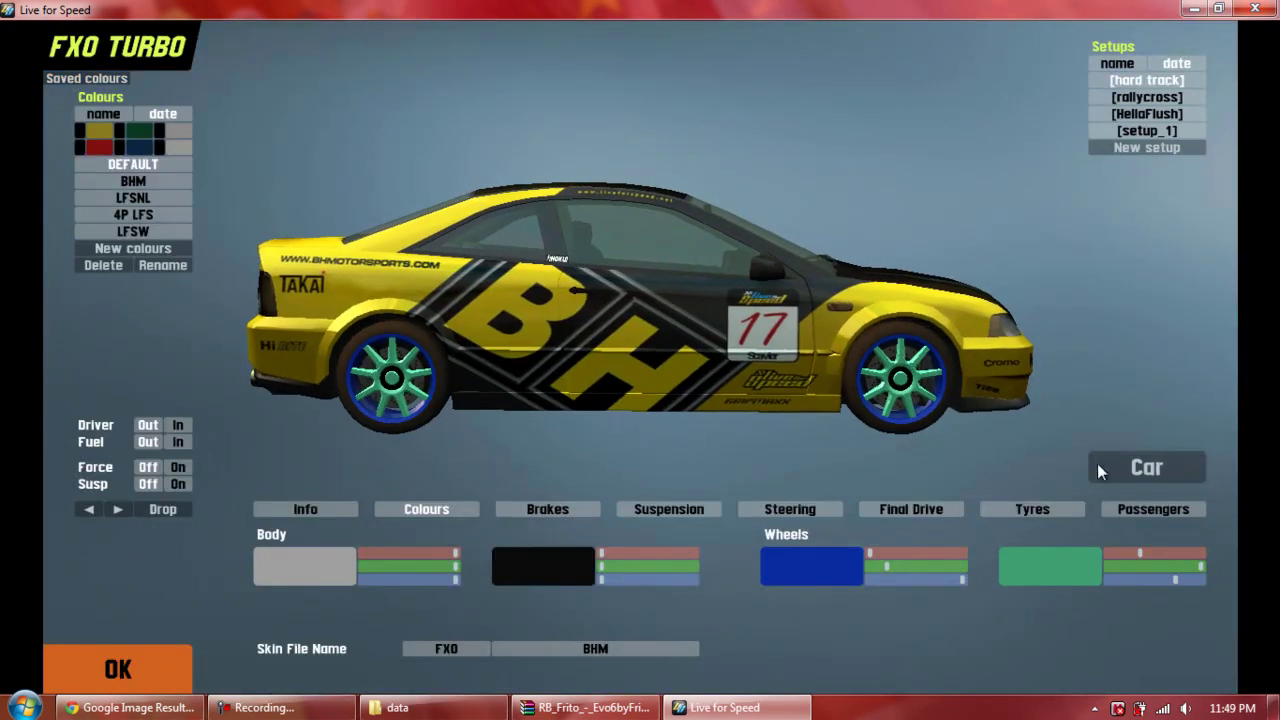
Switch the car to the XF GTI and create new colours for it with the downloaded XFG_Marlboro skin.
click(1108, 462)
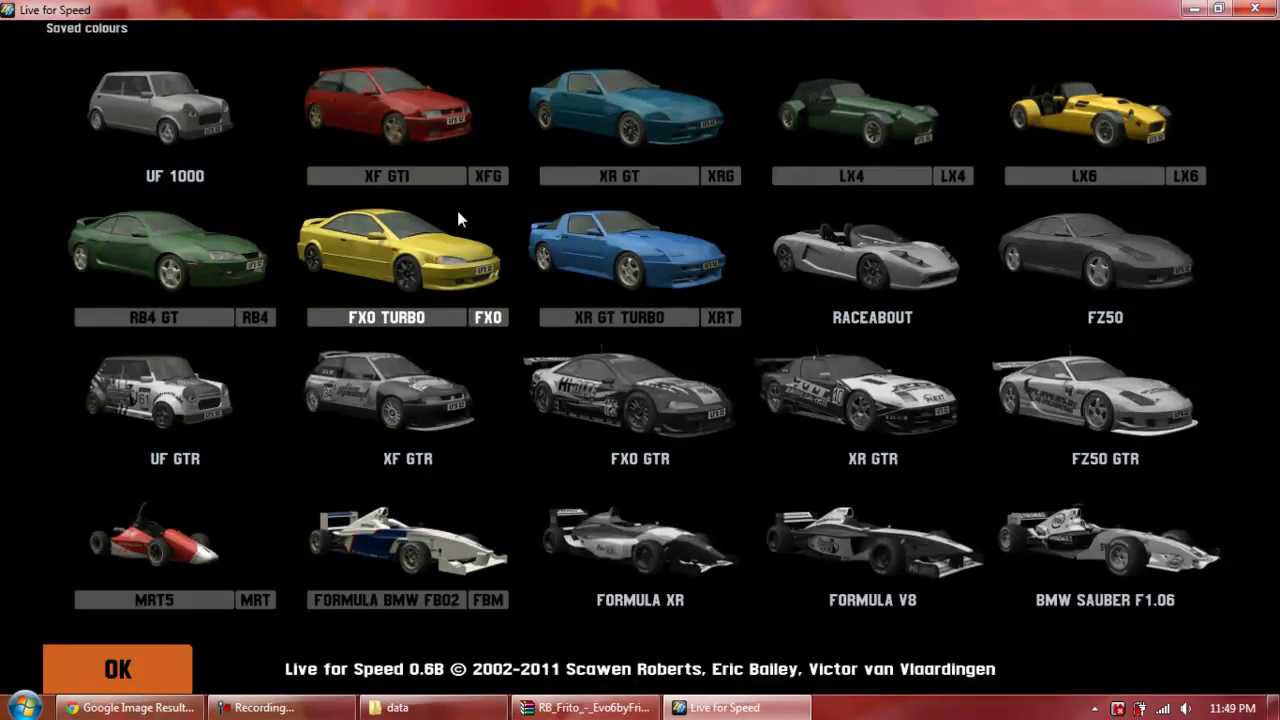
click(400, 89)
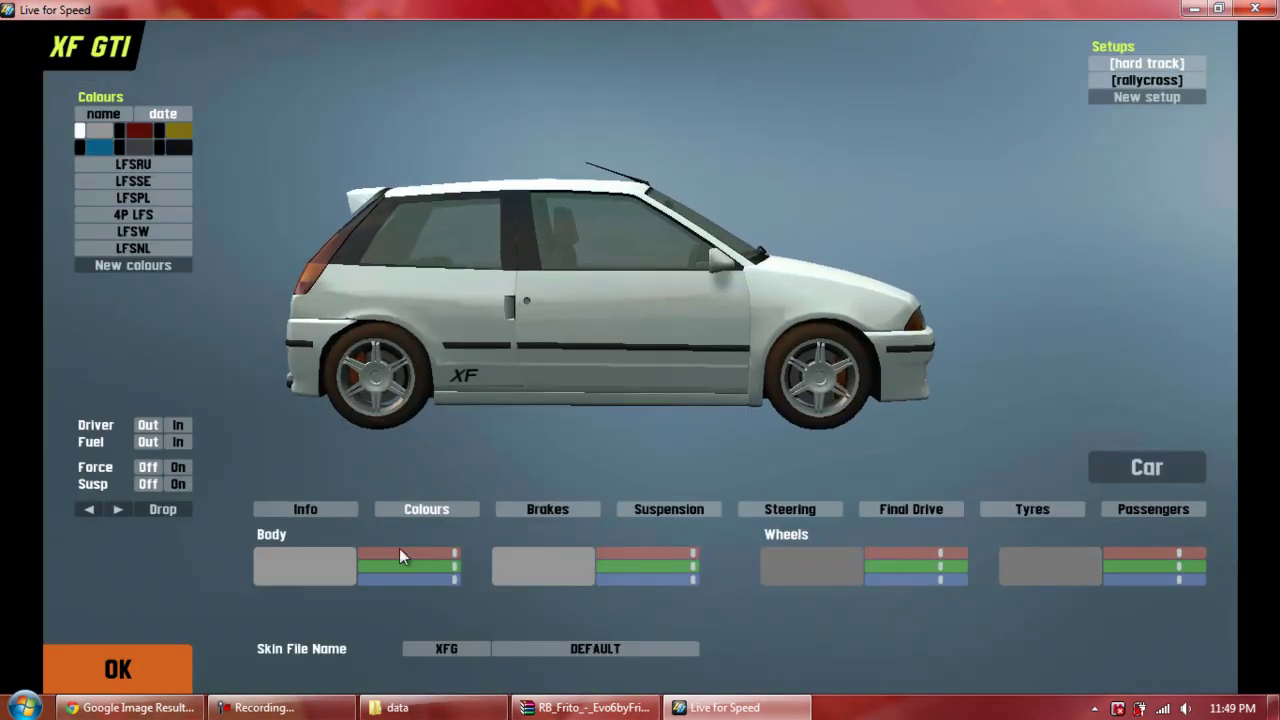
click(501, 648)
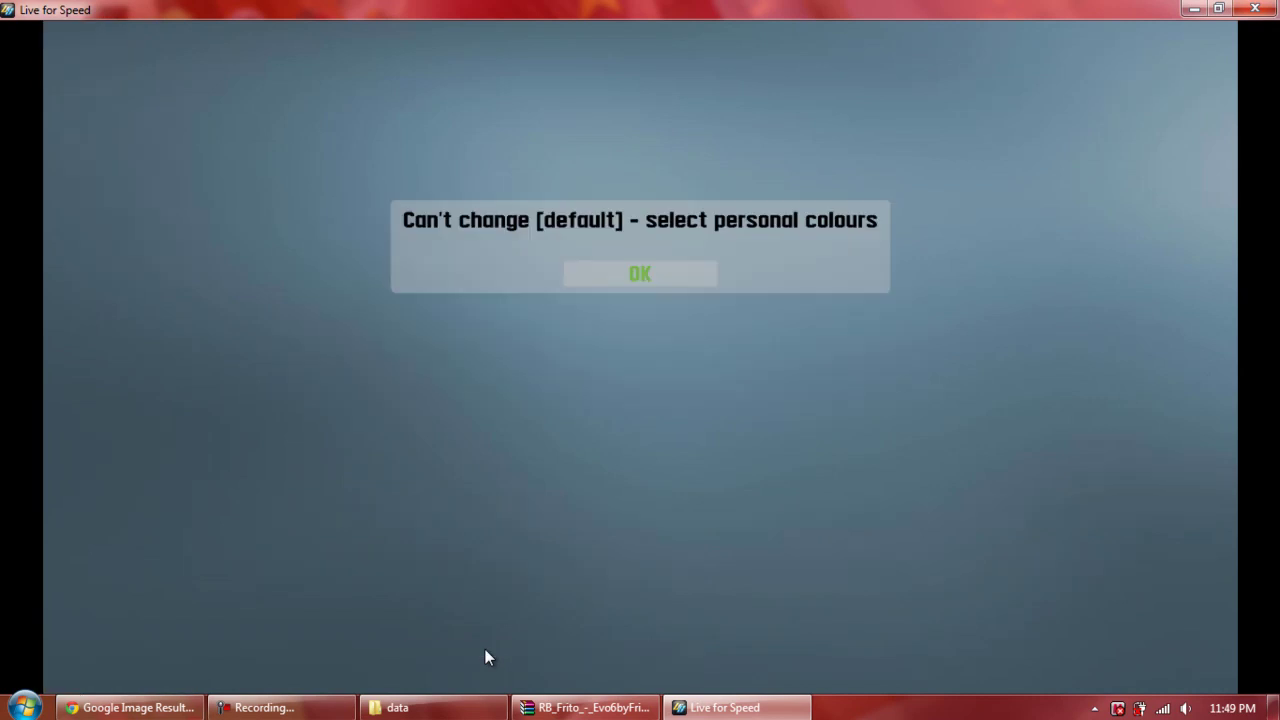
click(606, 276)
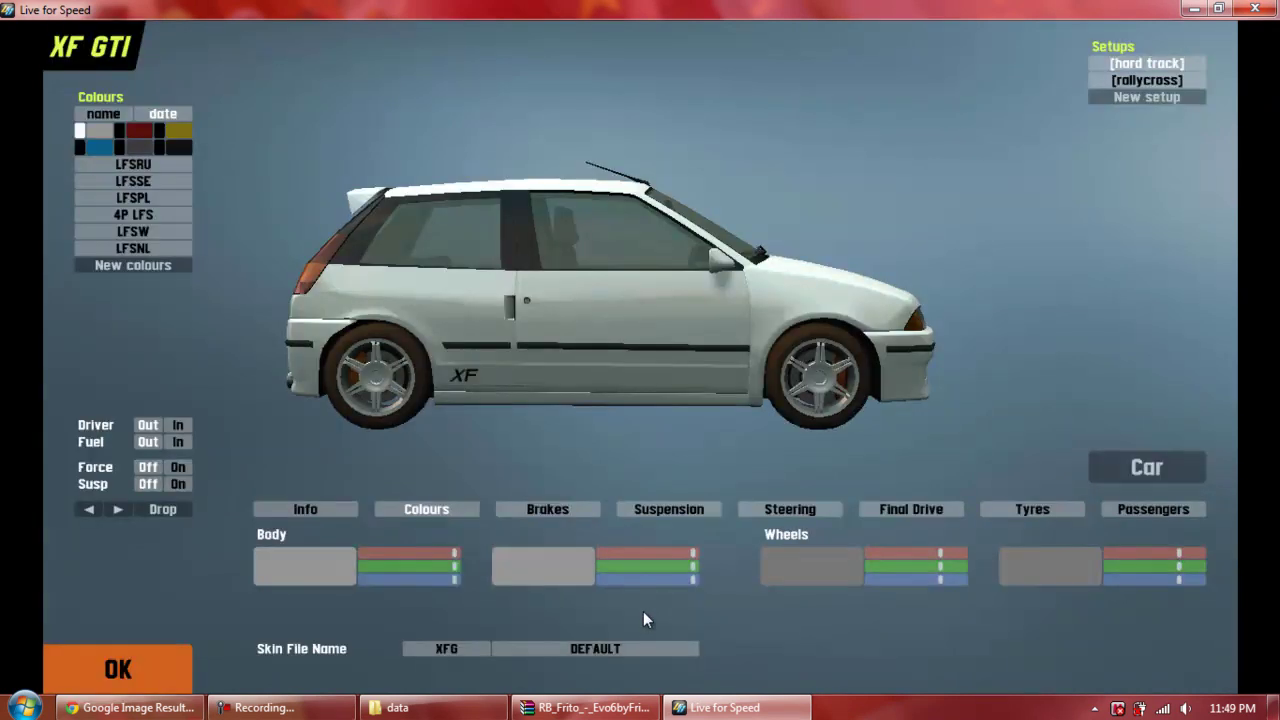
click(148, 266)
click(938, 73)
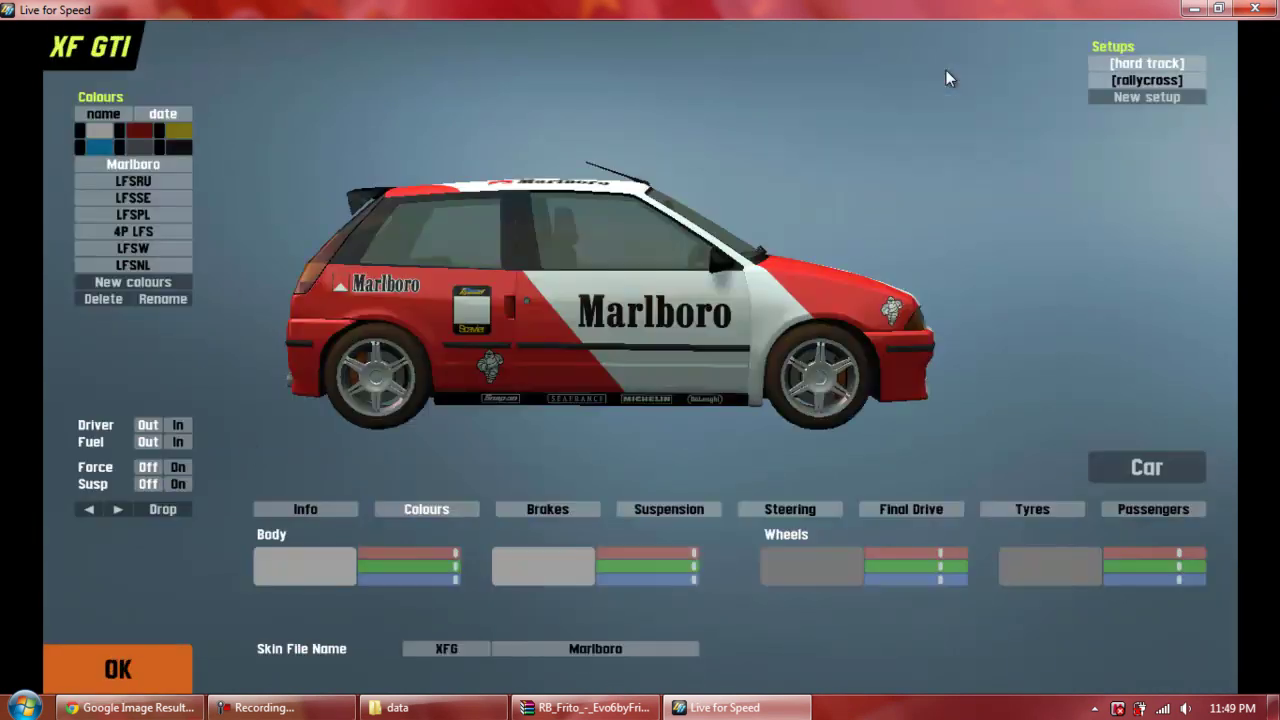
Select the XR GT Turbo in the garage as the hot-lapping car and return to the main menu.
click(89, 509)
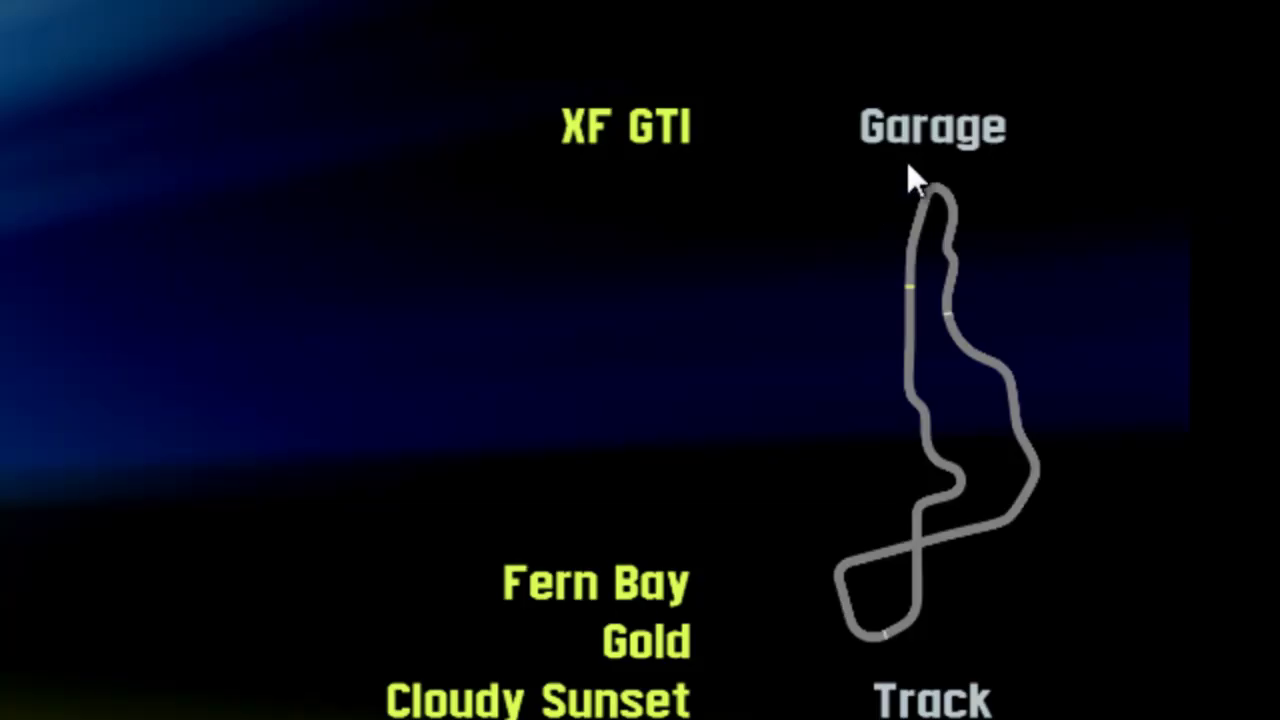
click(910, 168)
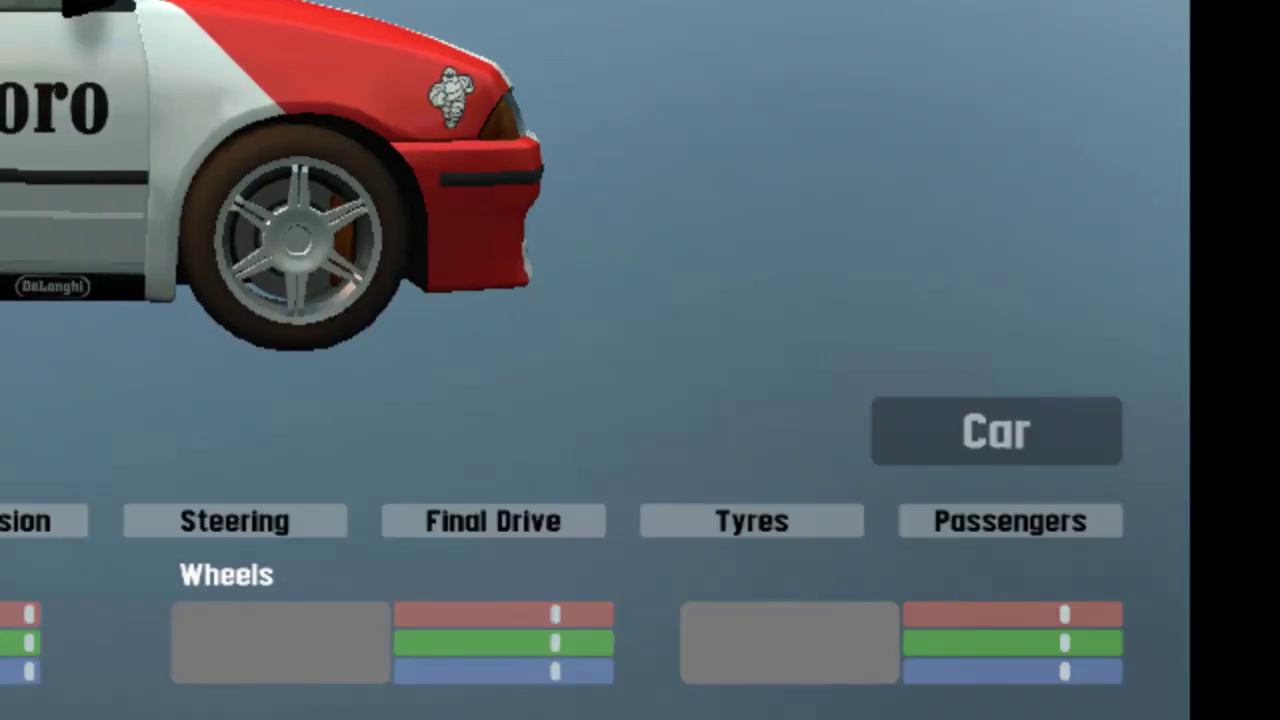
click(1021, 415)
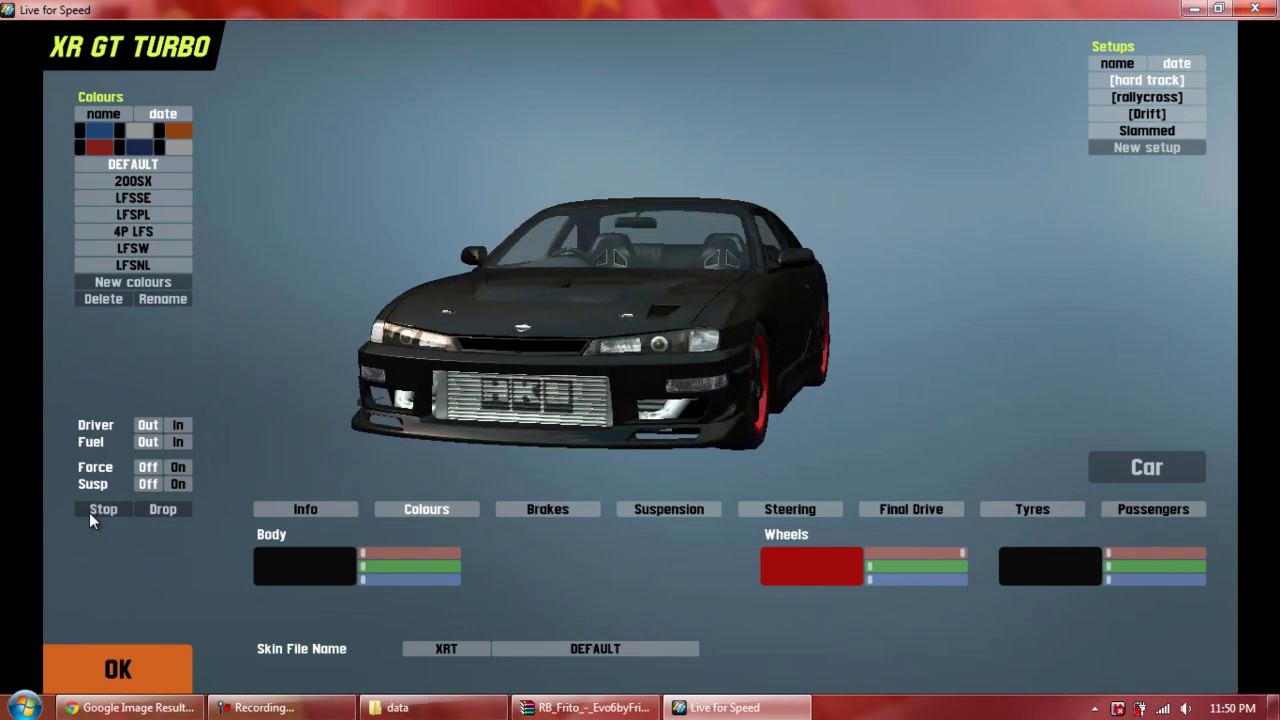
click(130, 658)
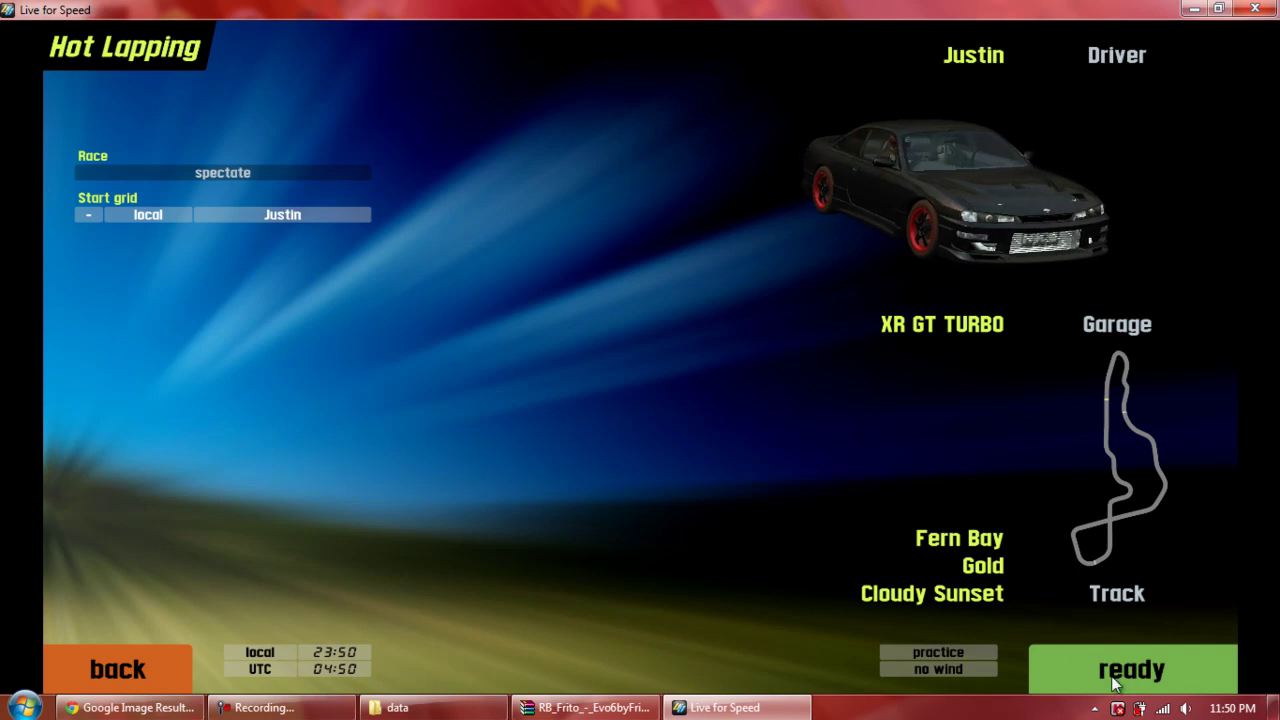
click(104, 669)
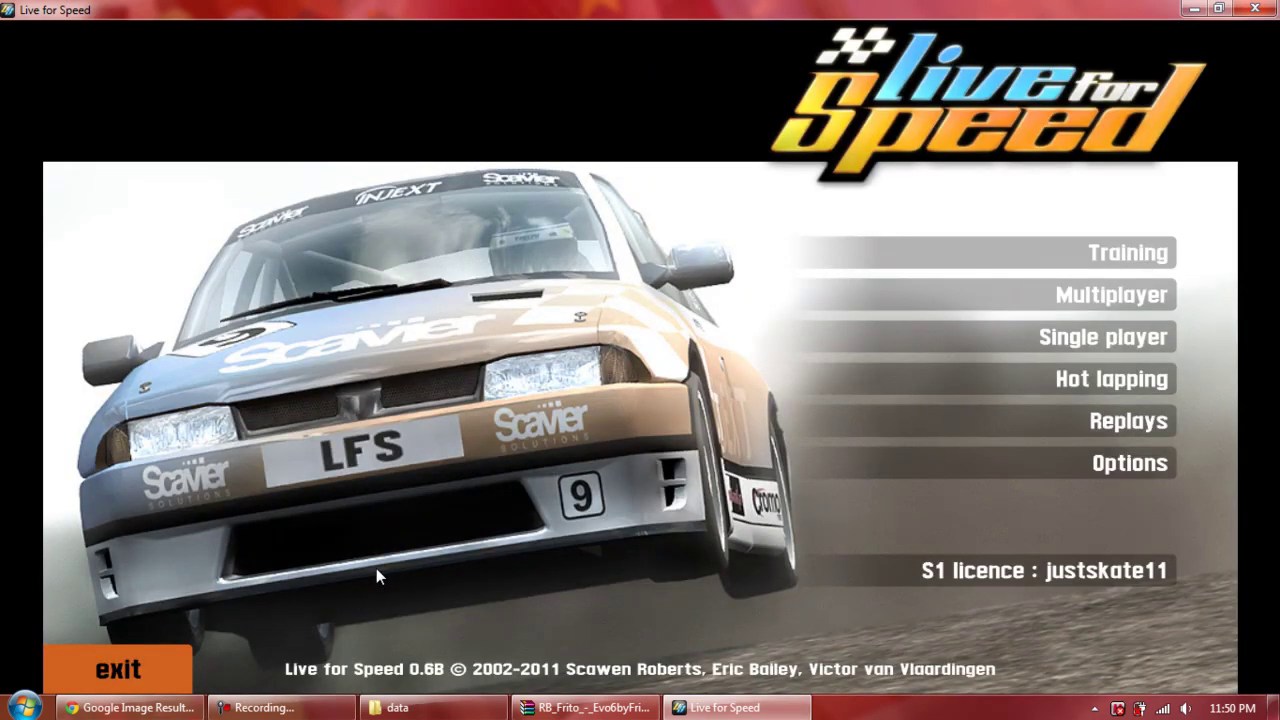